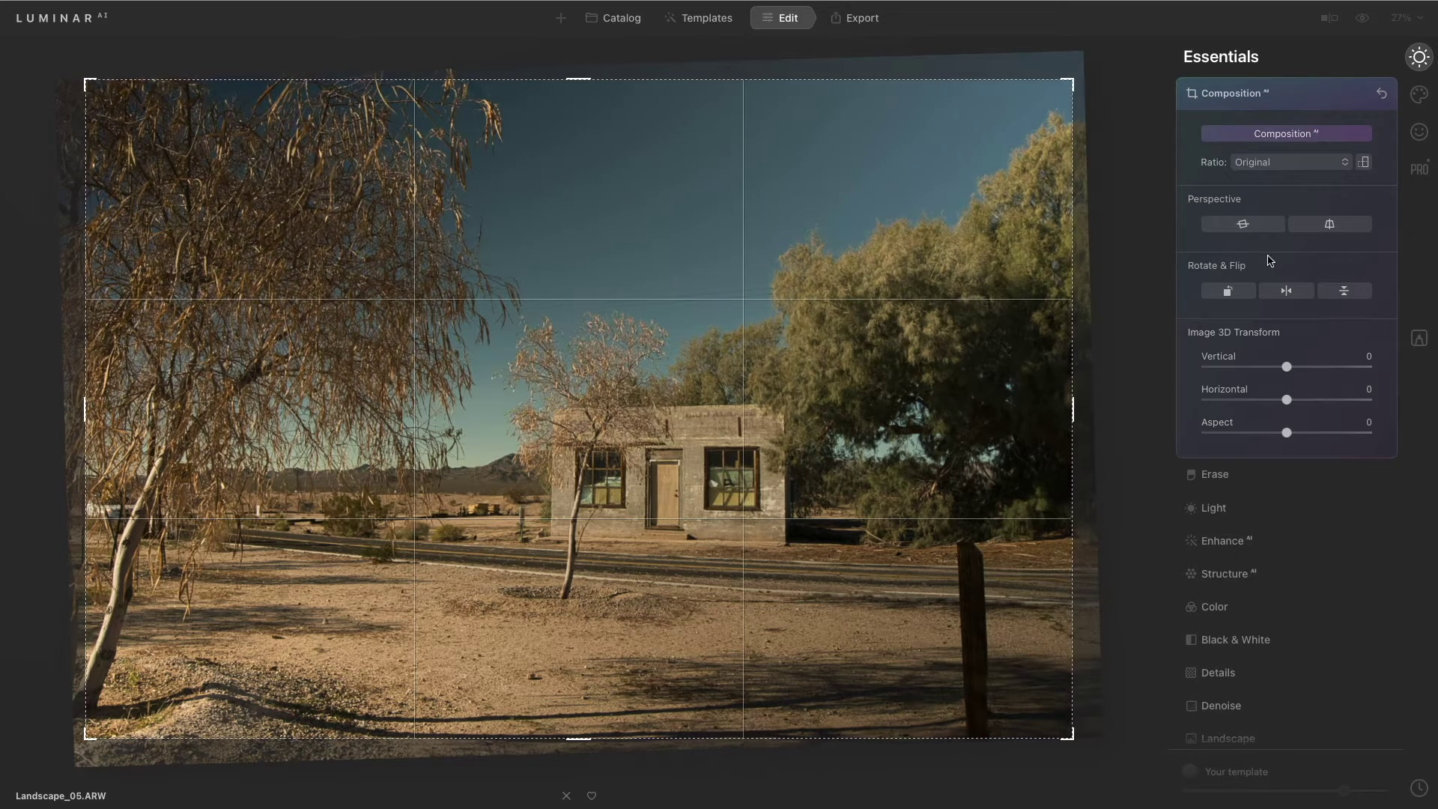
- Recompose the desert house photo with automatic vertical perspective and AI composition, adjusting the crop to exclude the wooden post
click(1312, 227)
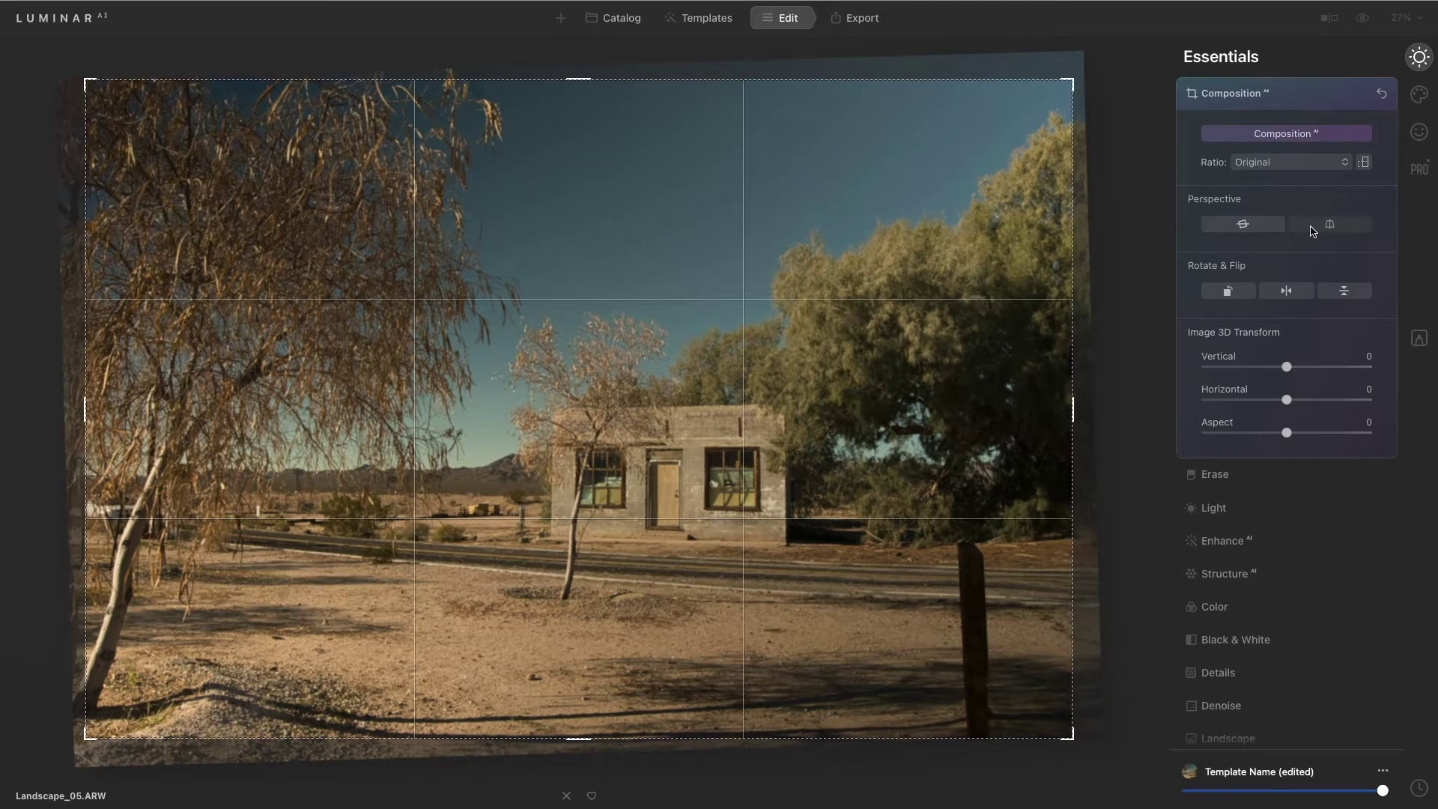
click(1313, 141)
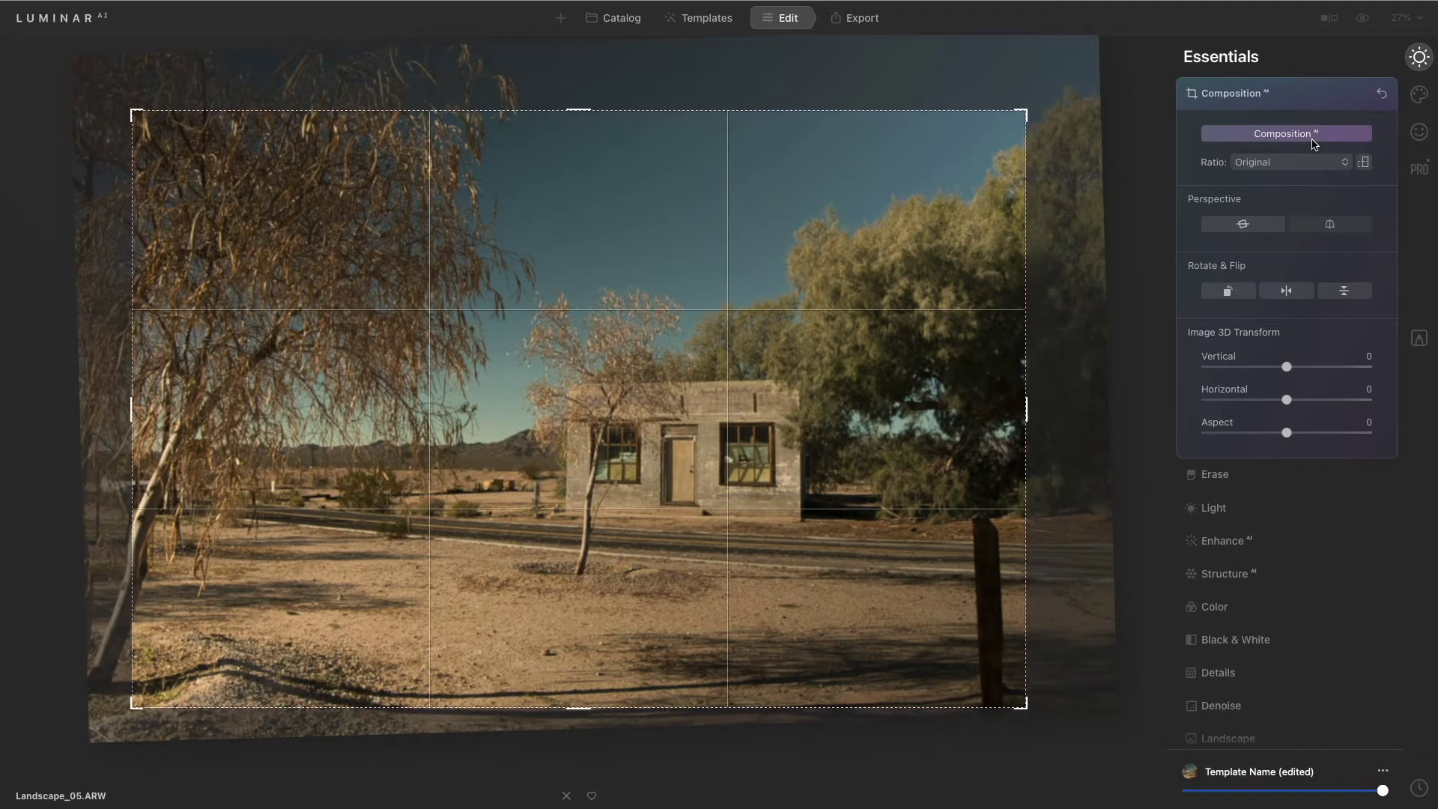
drag(1016, 447, 1028, 447)
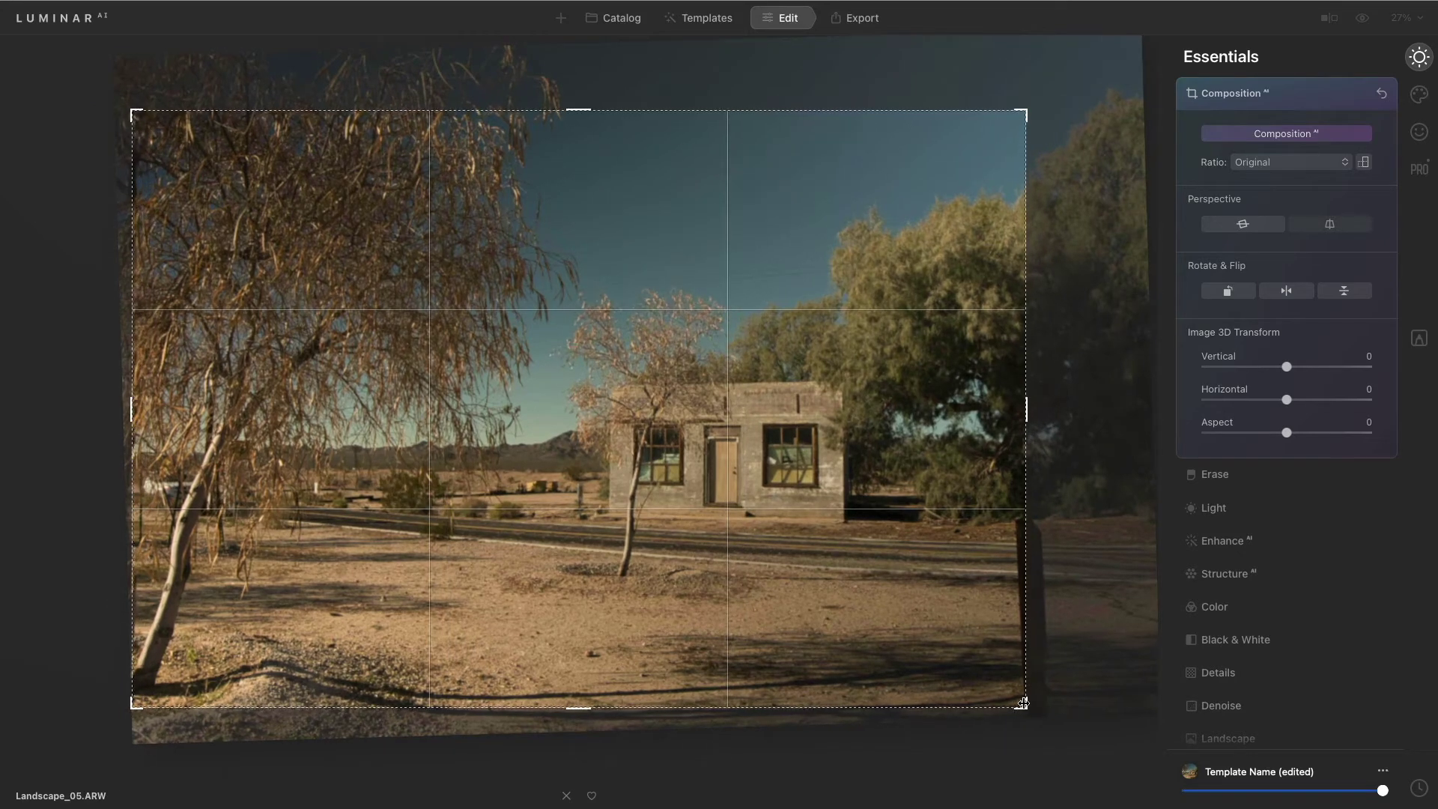
drag(1020, 706, 1013, 701)
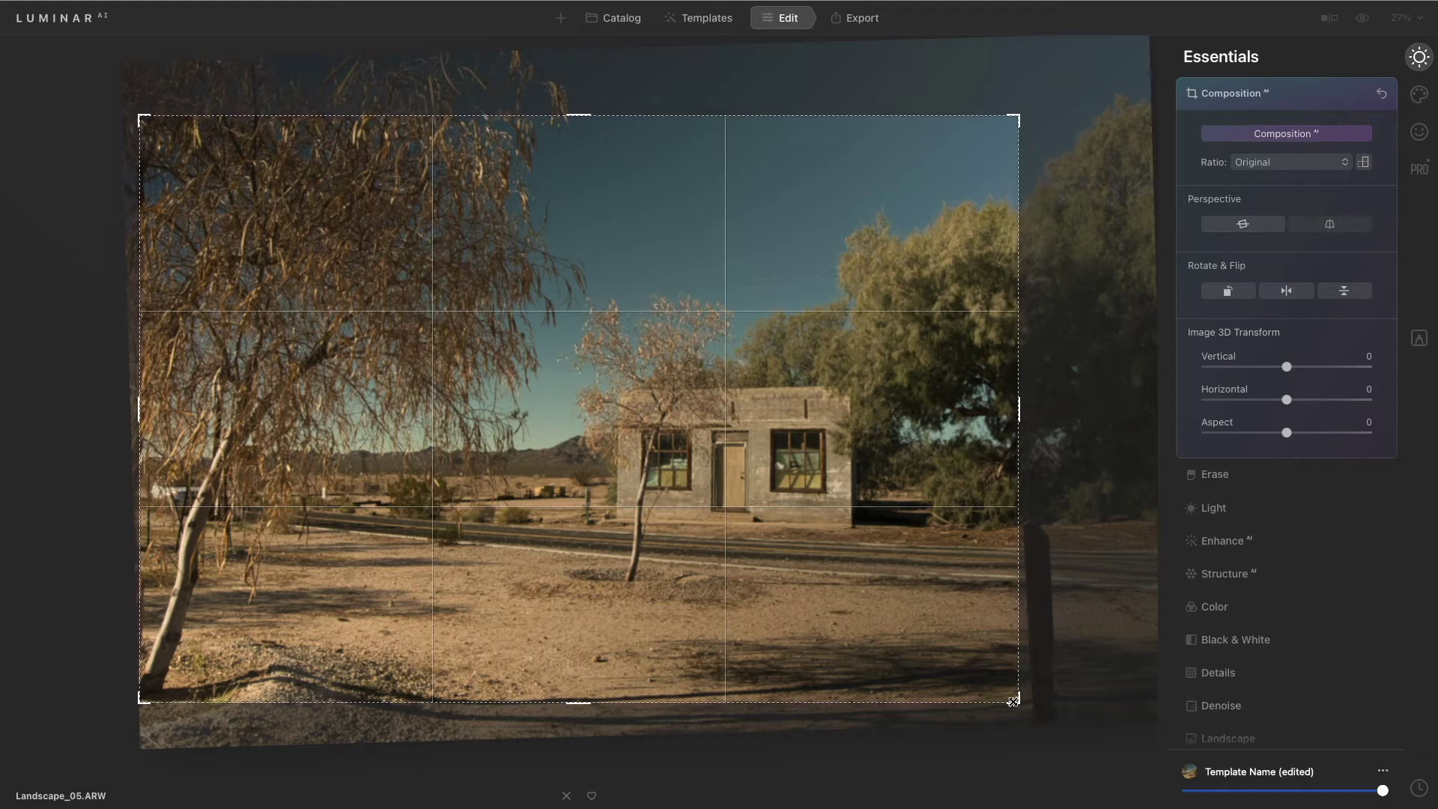
- Raise the Accent AI amount in the Enhance AI tool for the desert house photo
click(1277, 542)
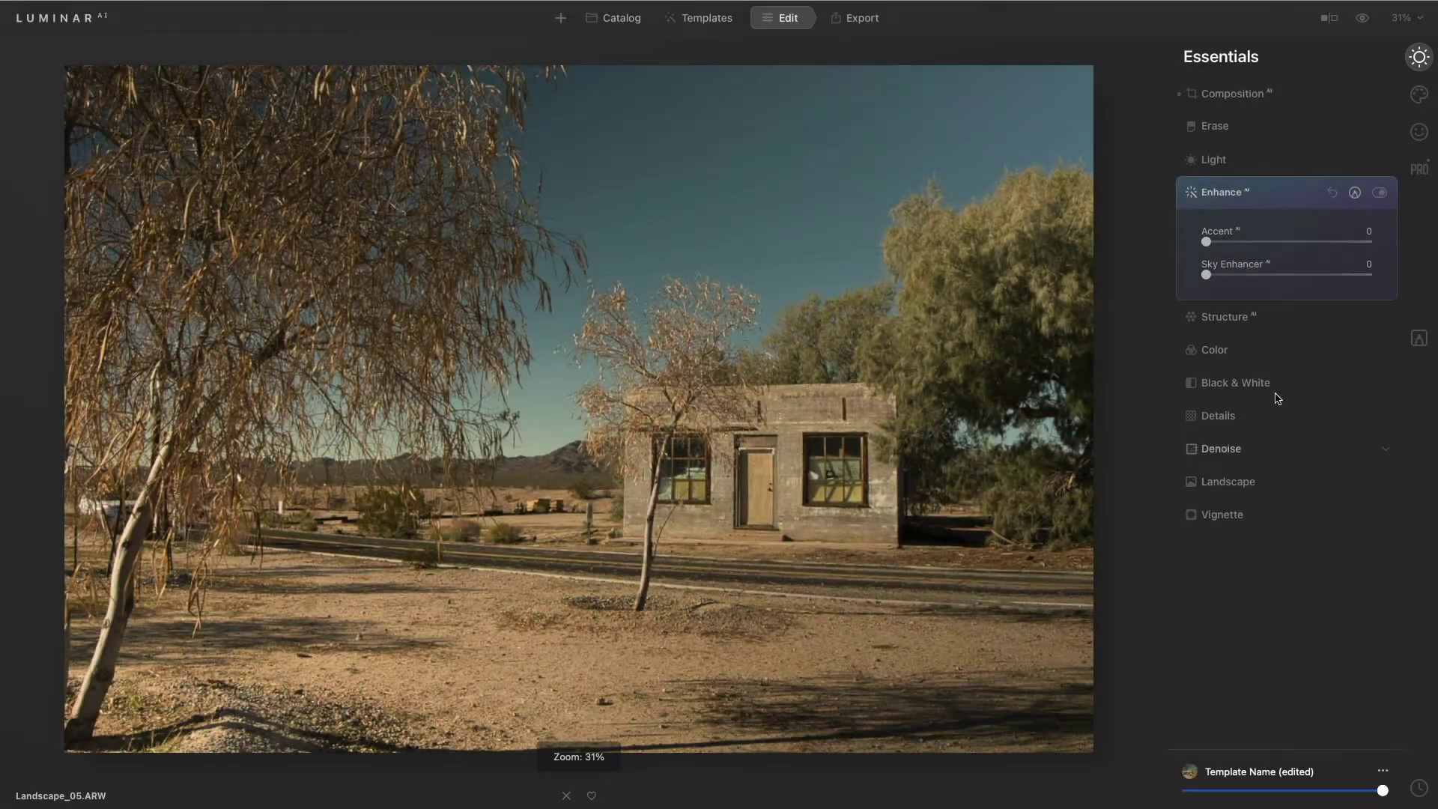
click(1282, 243)
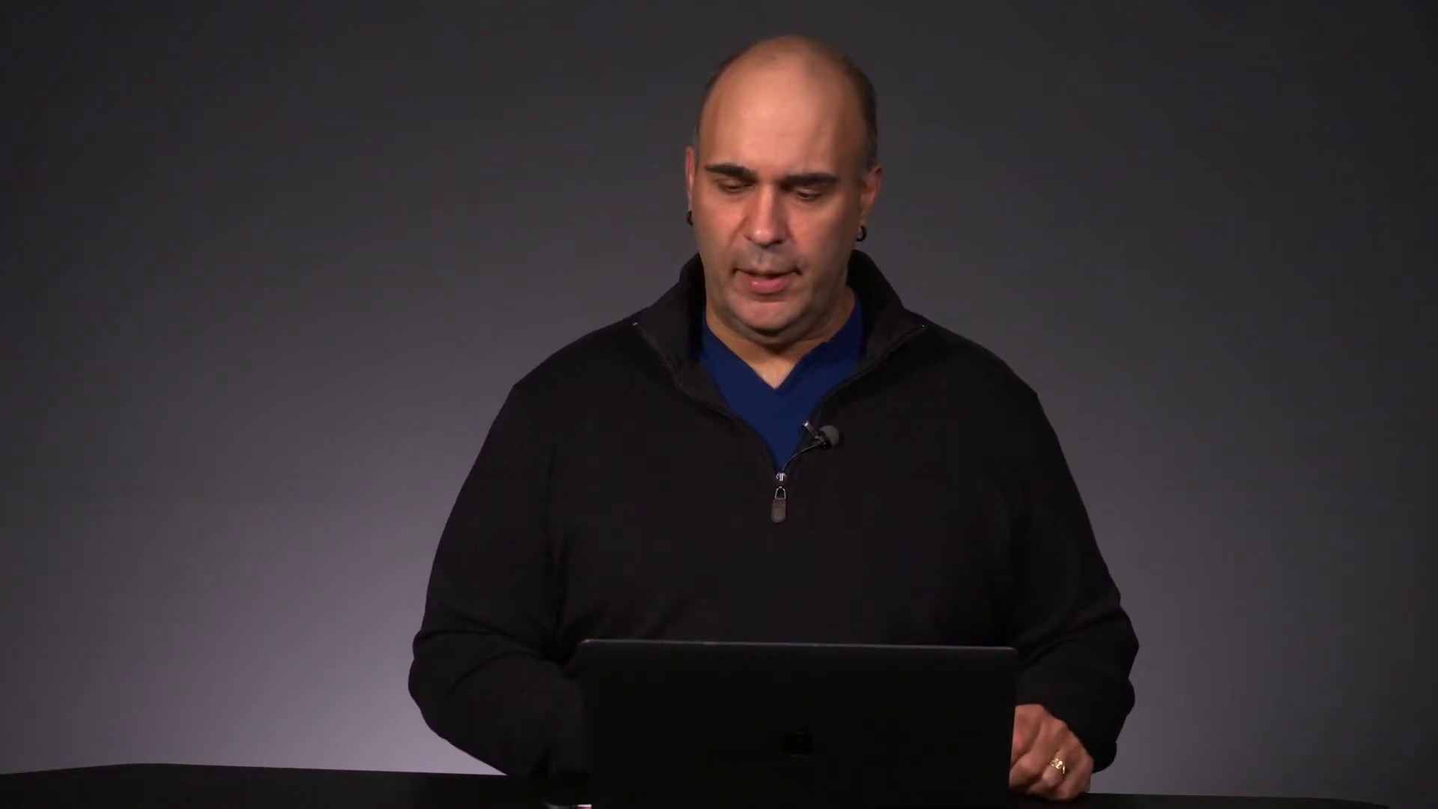
- Apply the Dallas LUT in the Mood tool with Contrast at 44 and Amount at 37
click(1419, 93)
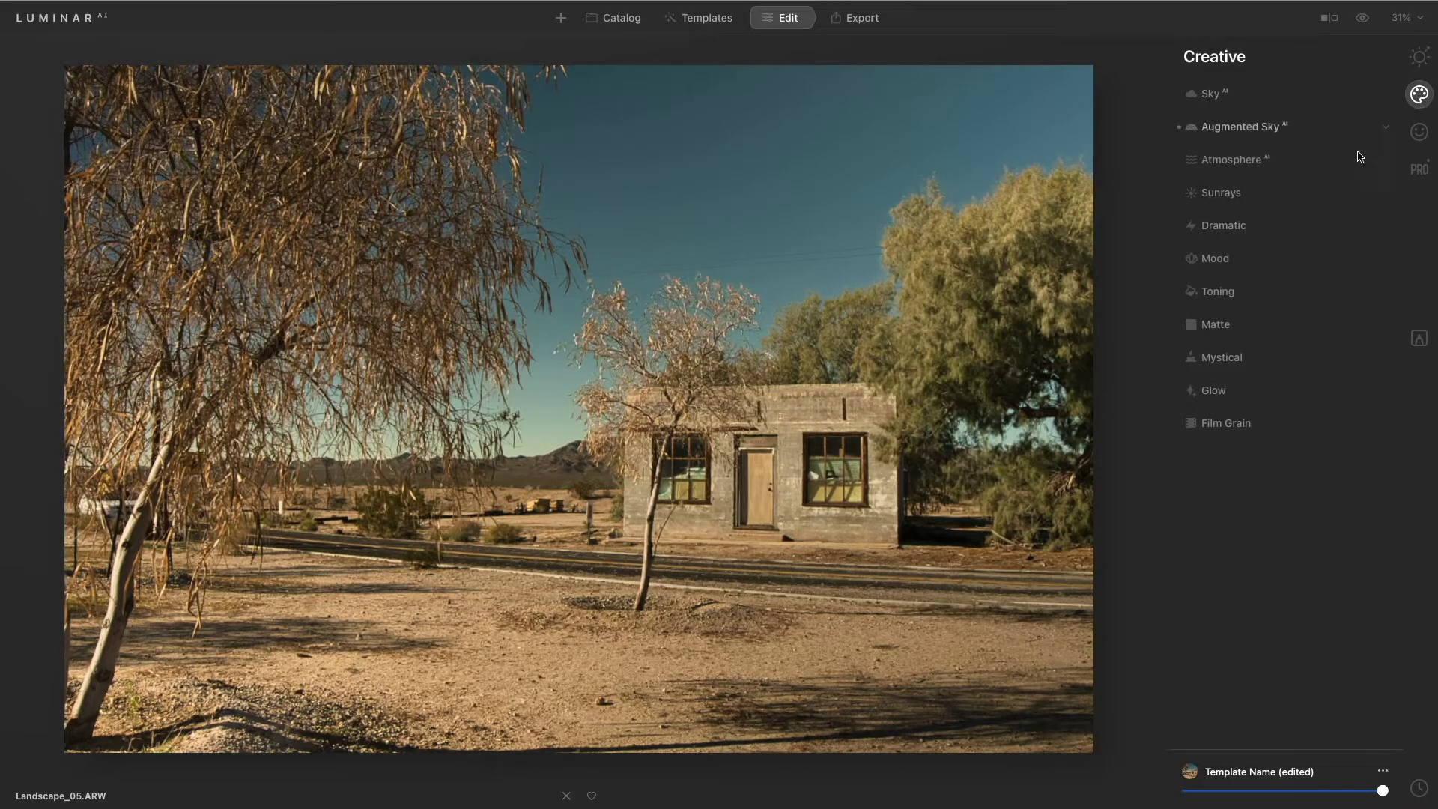
click(1263, 266)
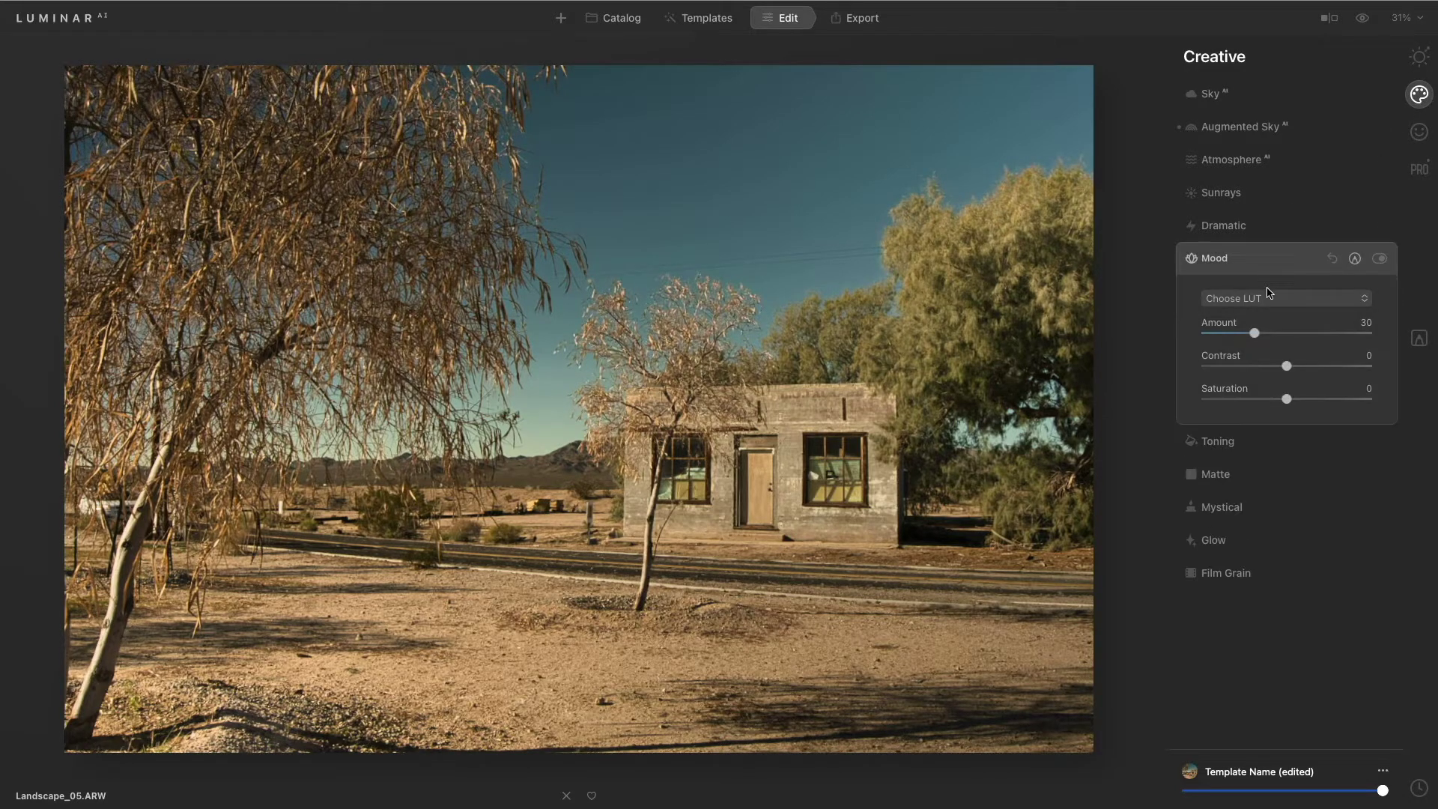
click(1269, 299)
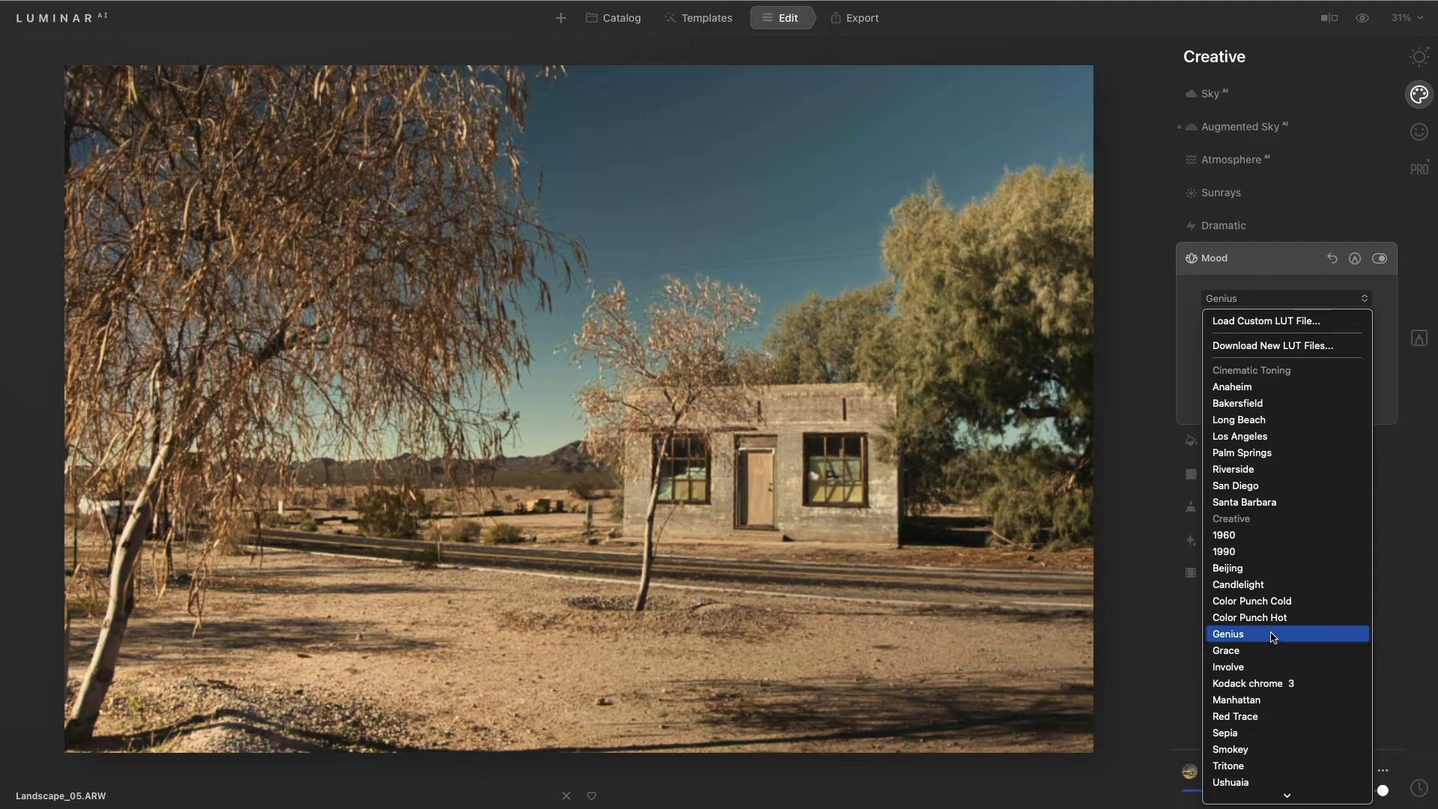
scroll(1273, 637, down, 6)
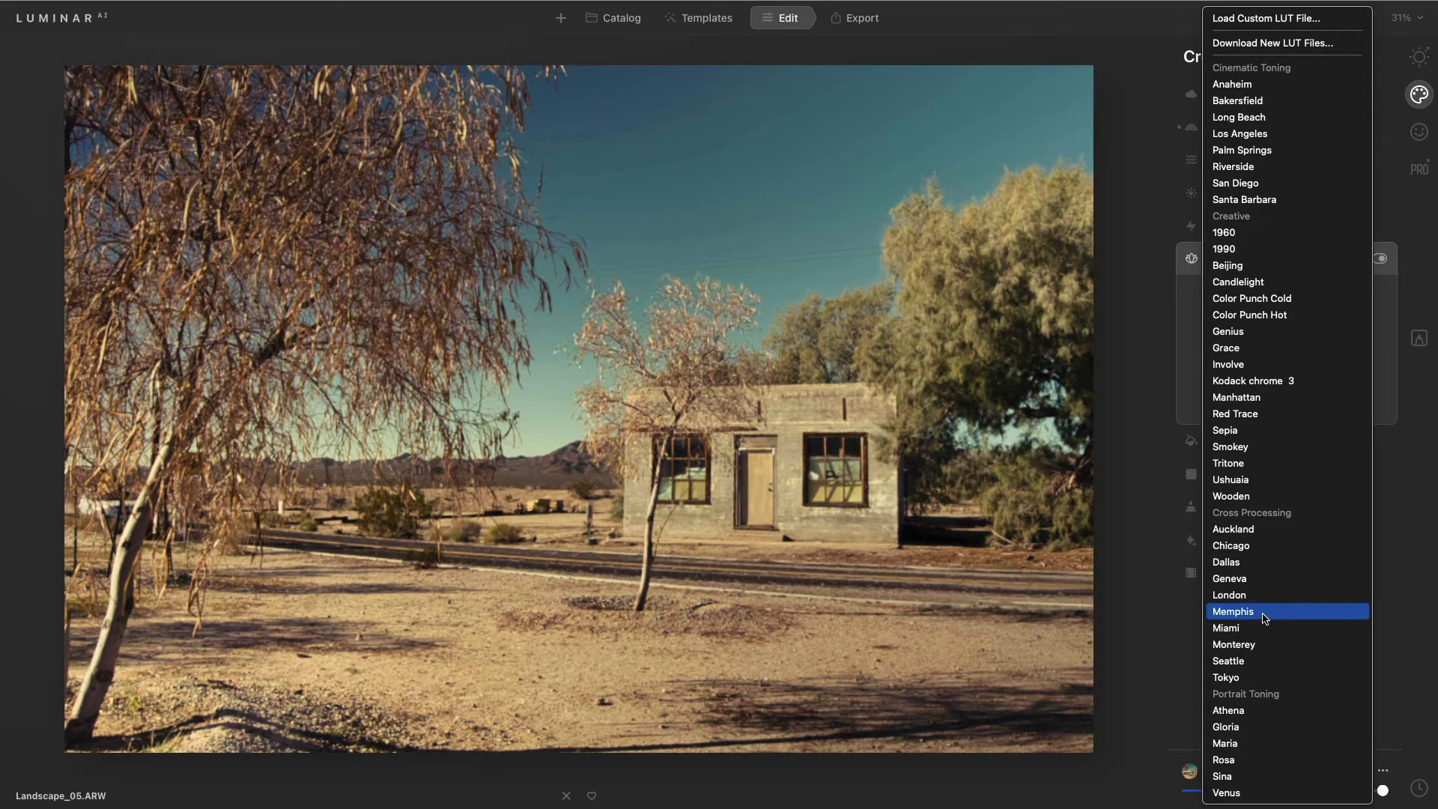
click(1261, 563)
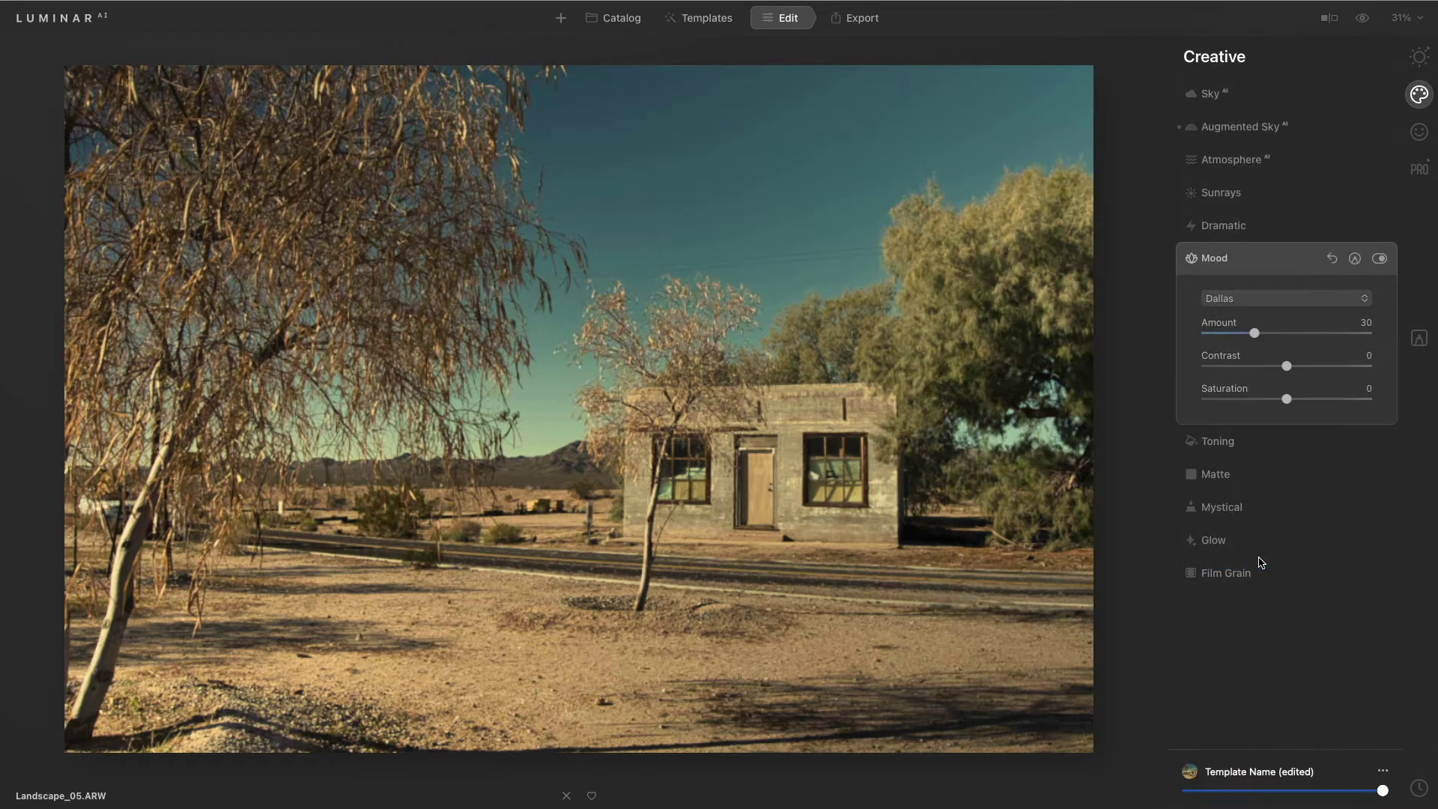
drag(1307, 366, 1266, 337)
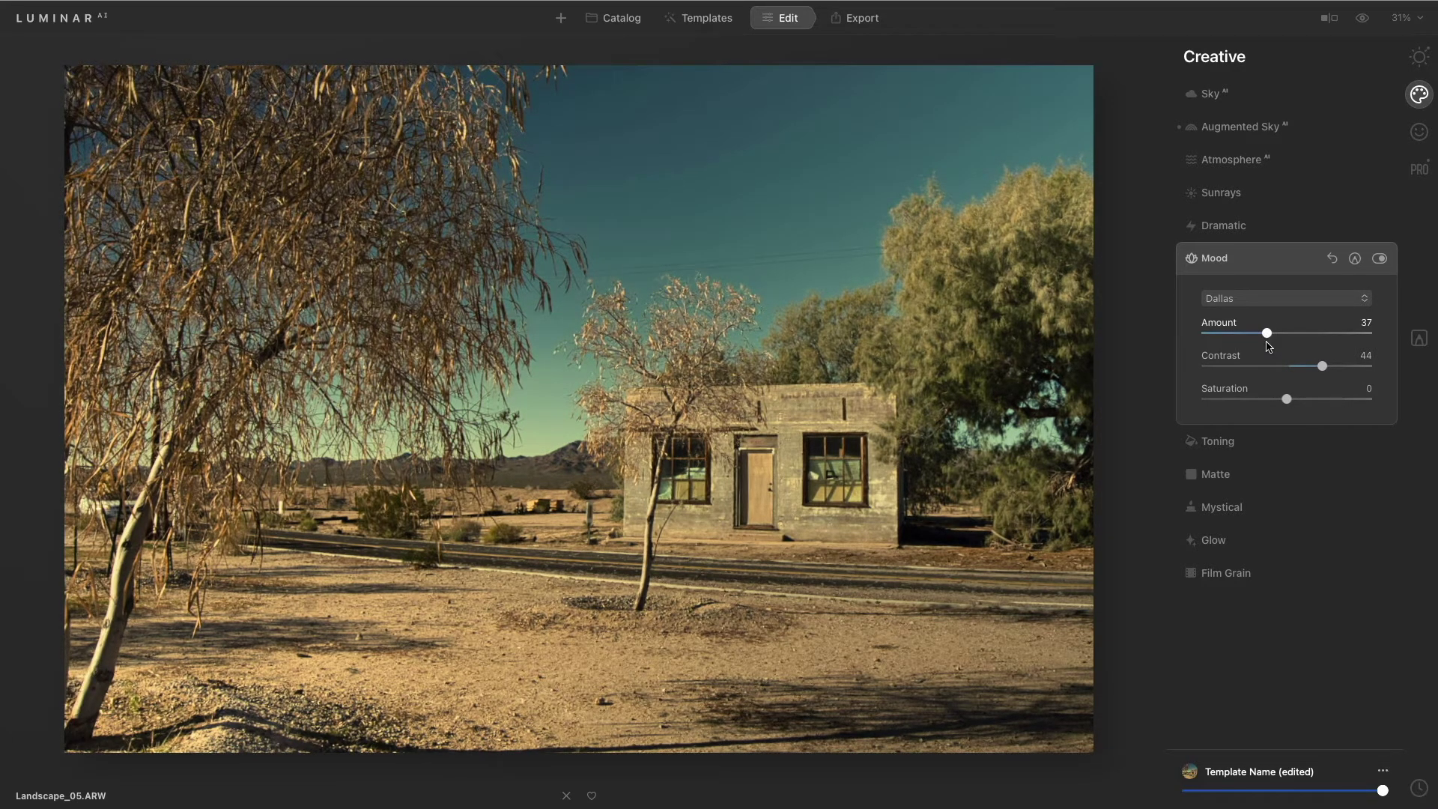
- Add a Mystical effect with an Amount of 18 and compare the edit with the original photo
click(1246, 508)
click(1246, 408)
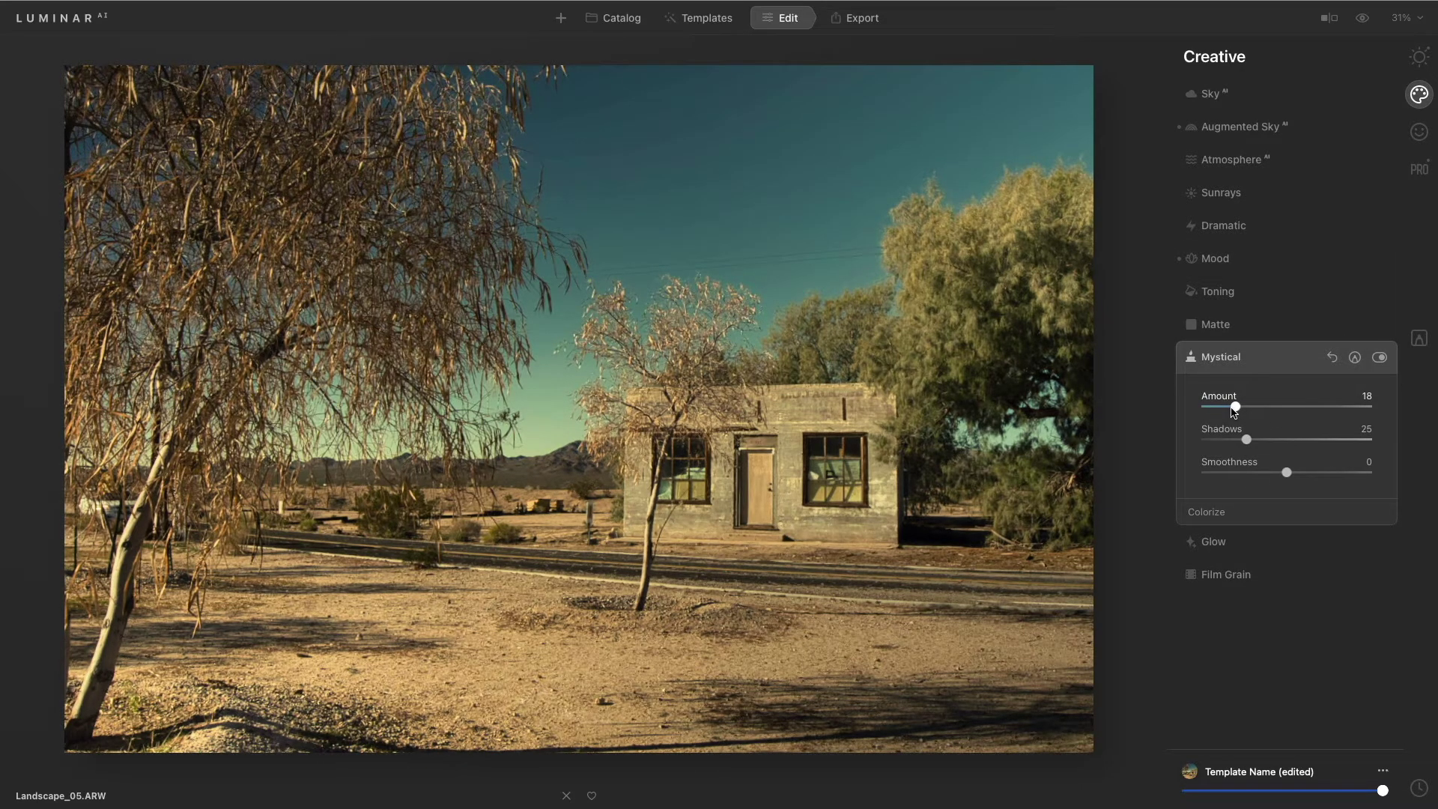
click(1364, 19)
- Add a vignette with an Amount of -45 and an advanced Feather setting of 41
click(1419, 59)
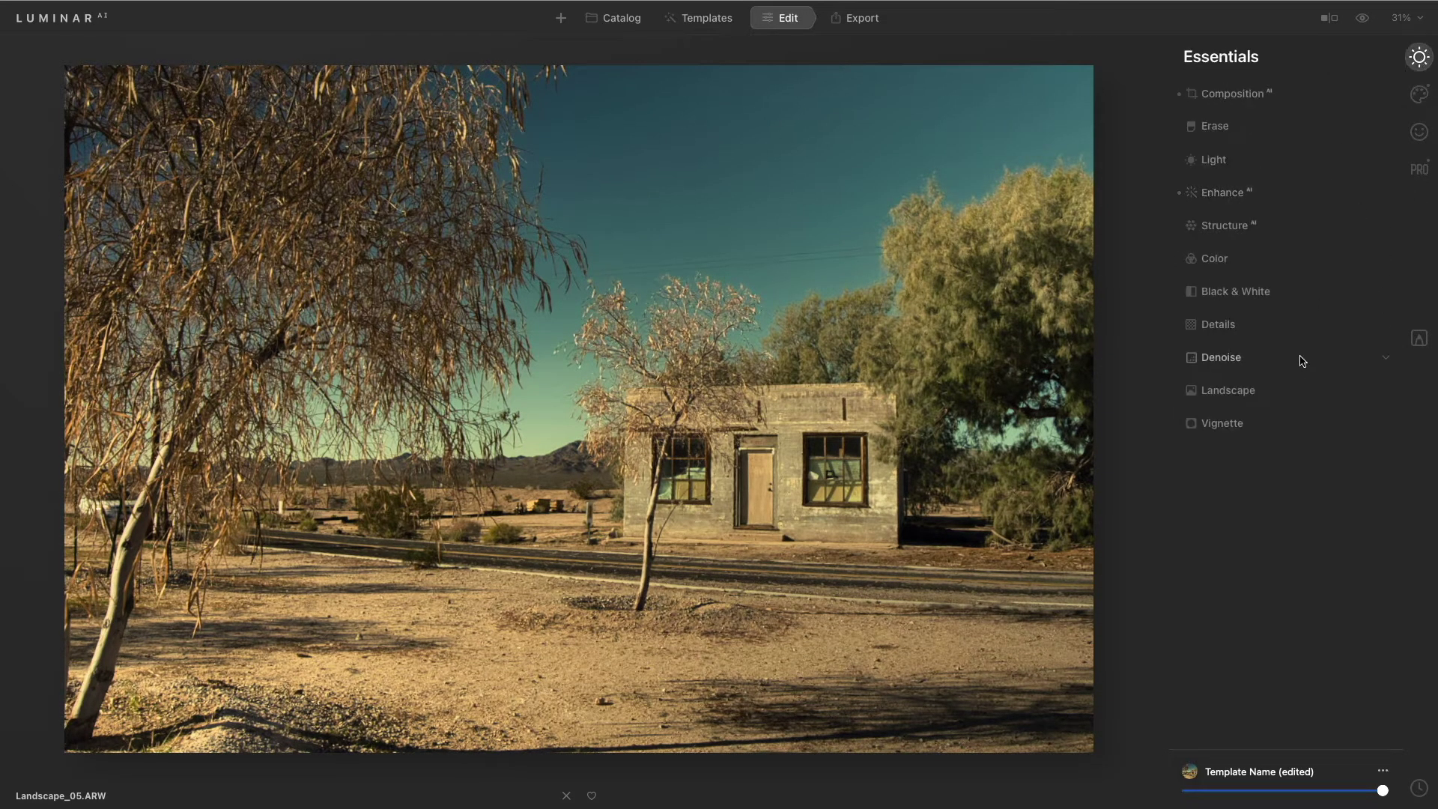
click(1252, 424)
click(1249, 494)
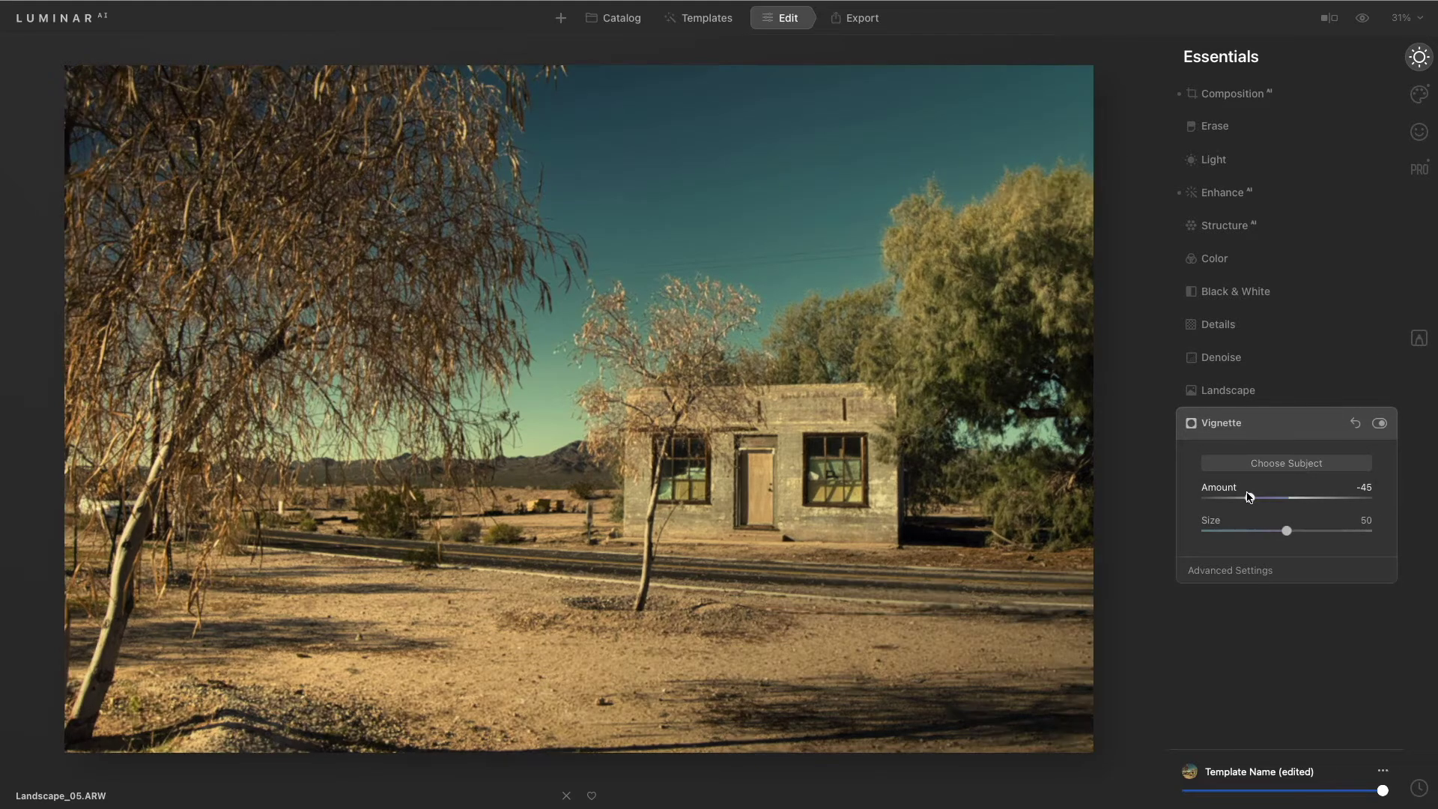
click(1268, 570)
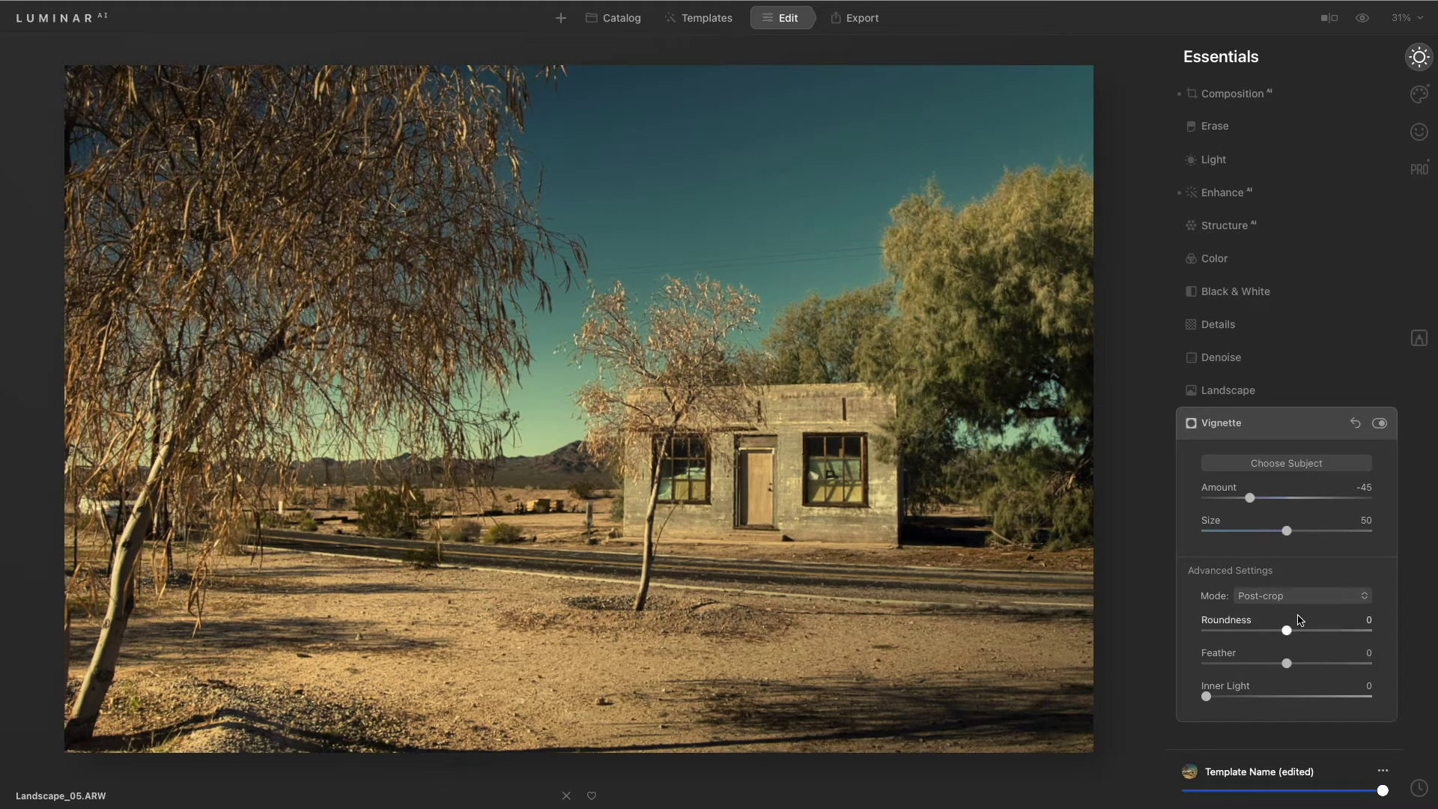
click(1308, 663)
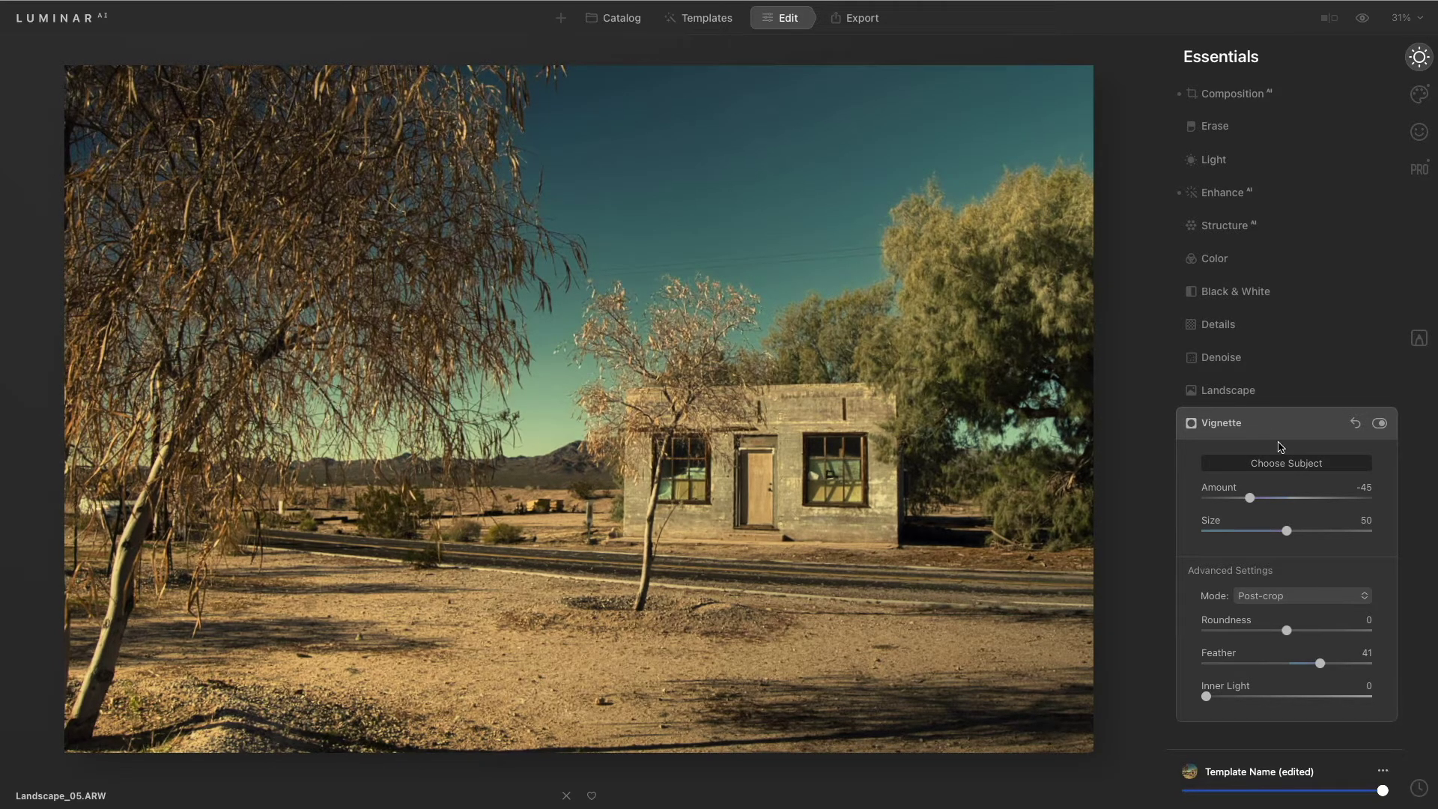
- Compare the desert house photo with and without the vignette
click(1379, 424)
click(1378, 424)
click(1378, 424)
click(1378, 424)
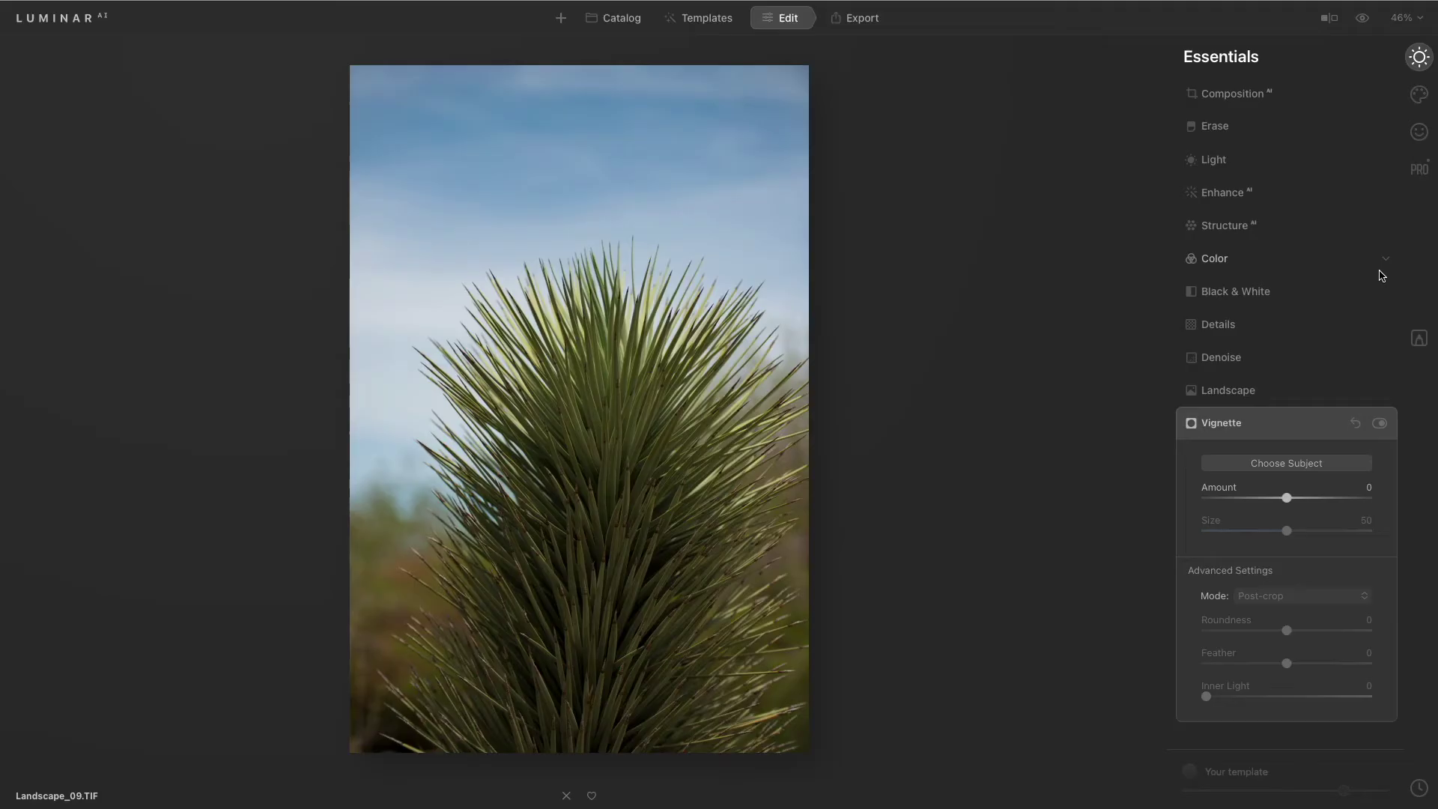
- Crop the Landscape_09.TIF plant photo with AI composition, recentre the plant in the frame, and auto-align the horizon
click(1294, 94)
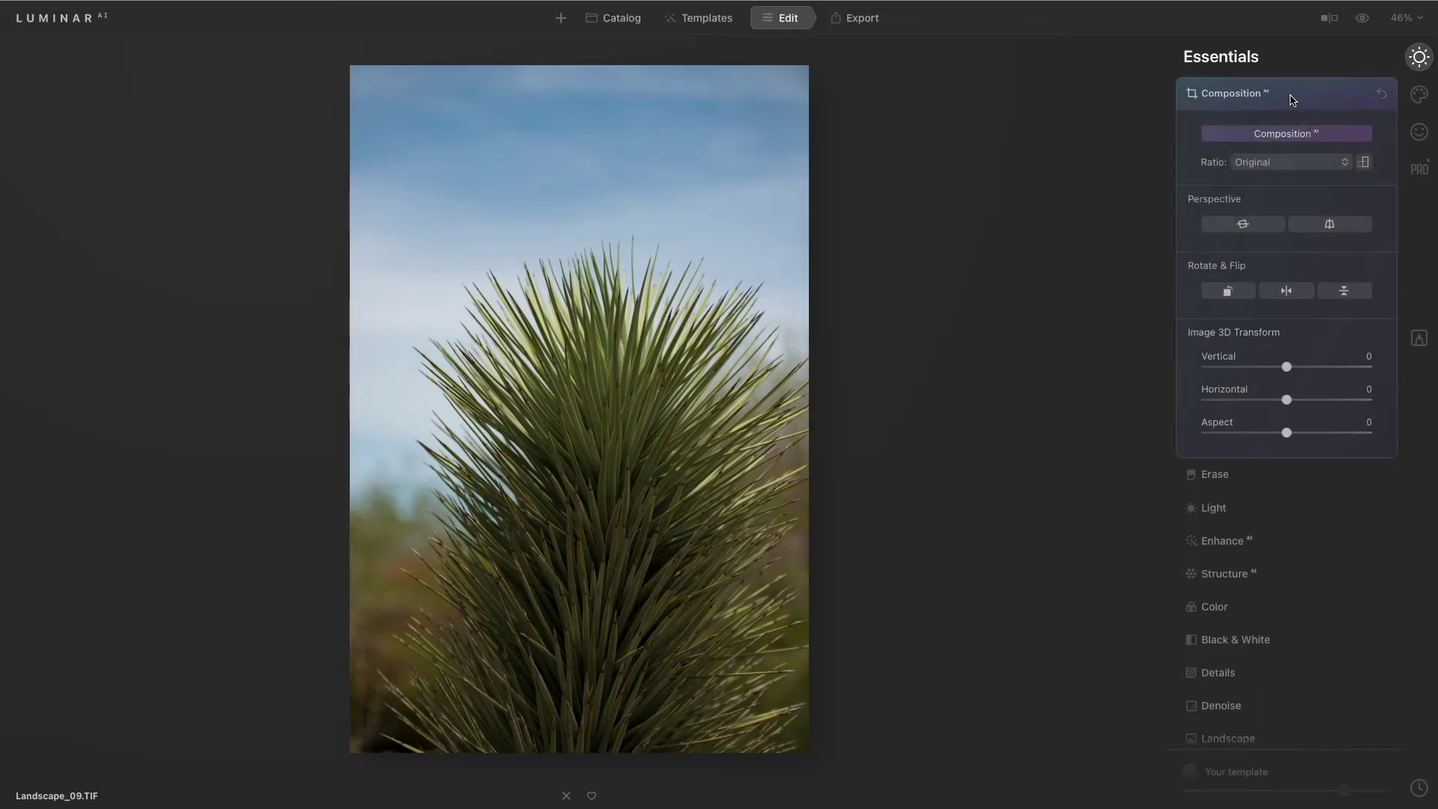
click(1292, 134)
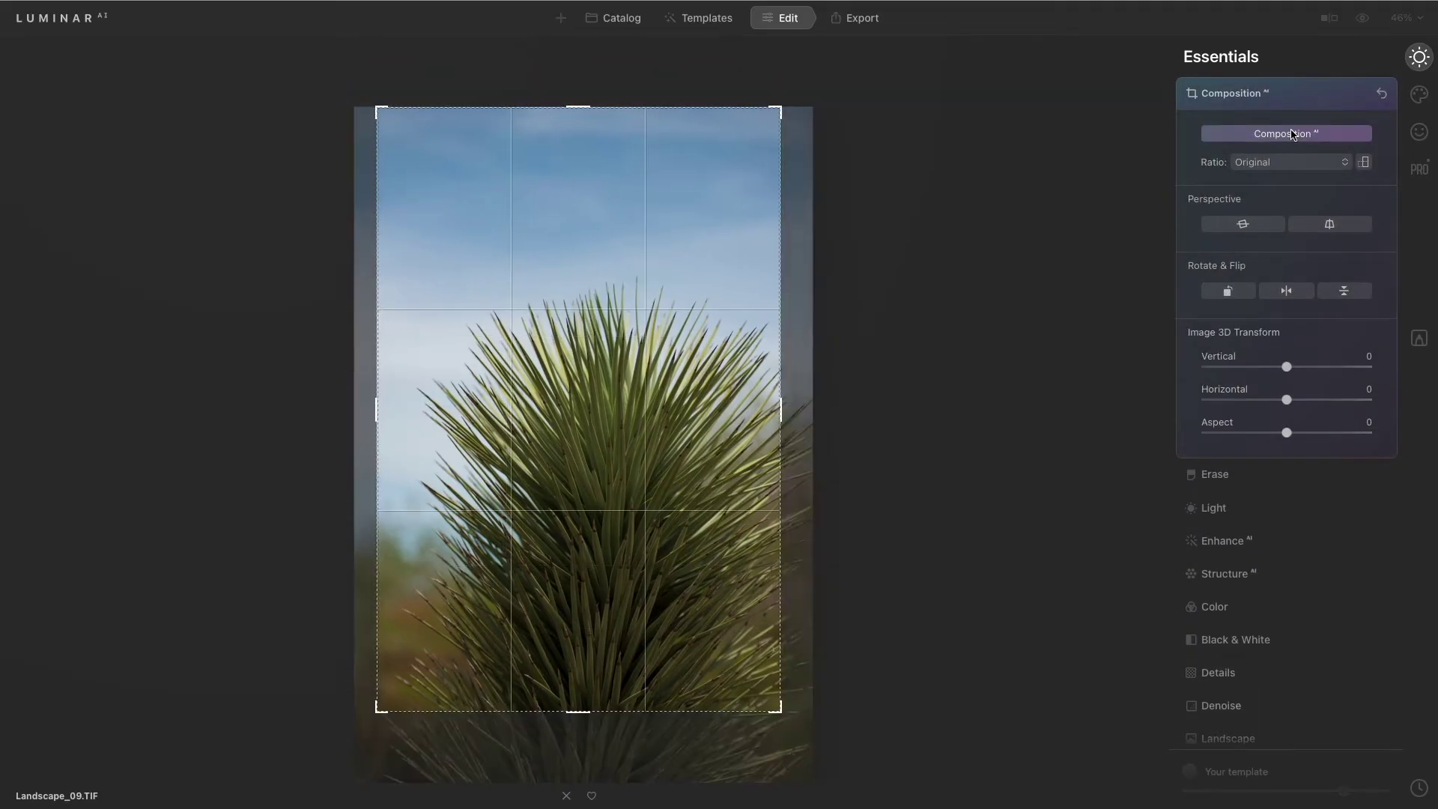
drag(691, 605, 672, 597)
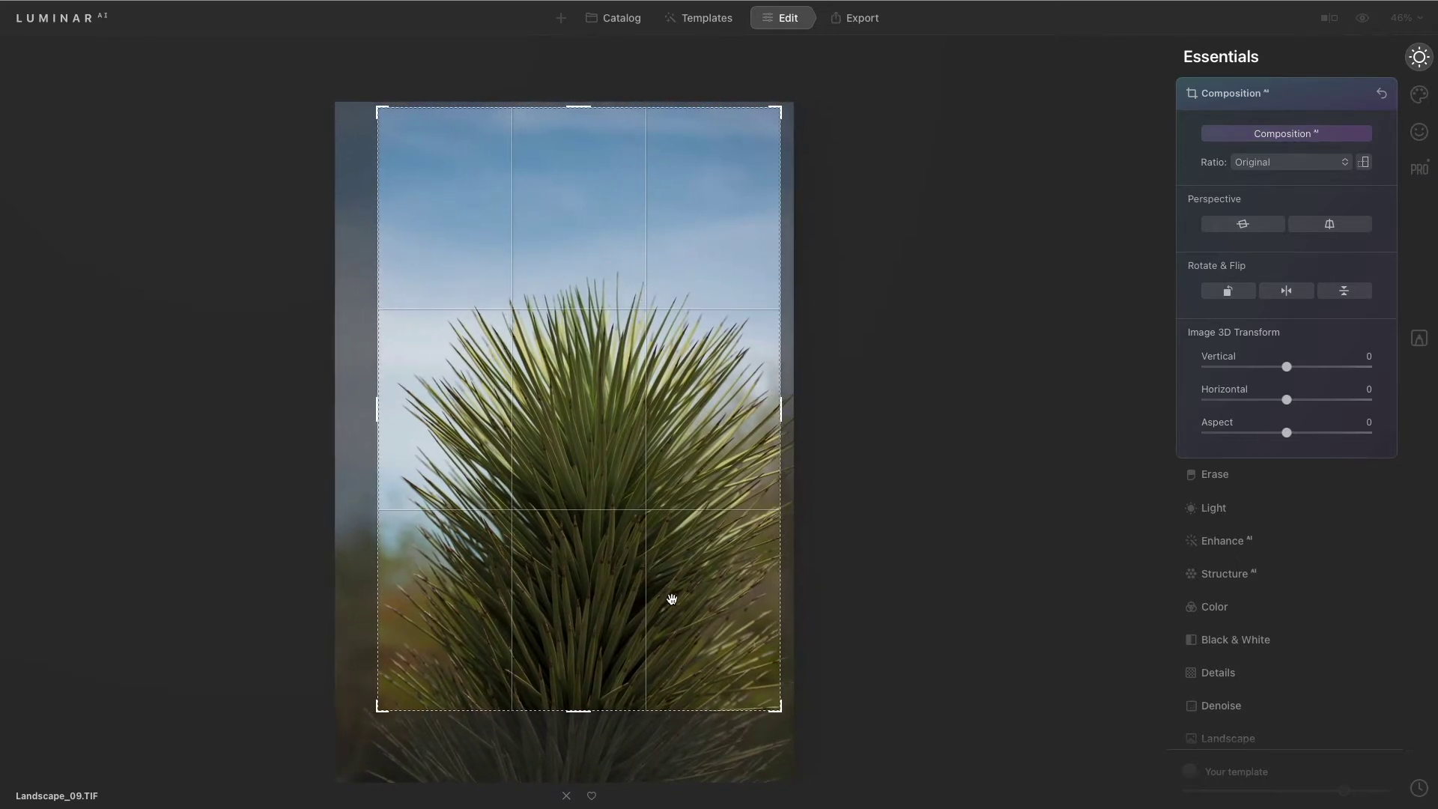
click(1256, 227)
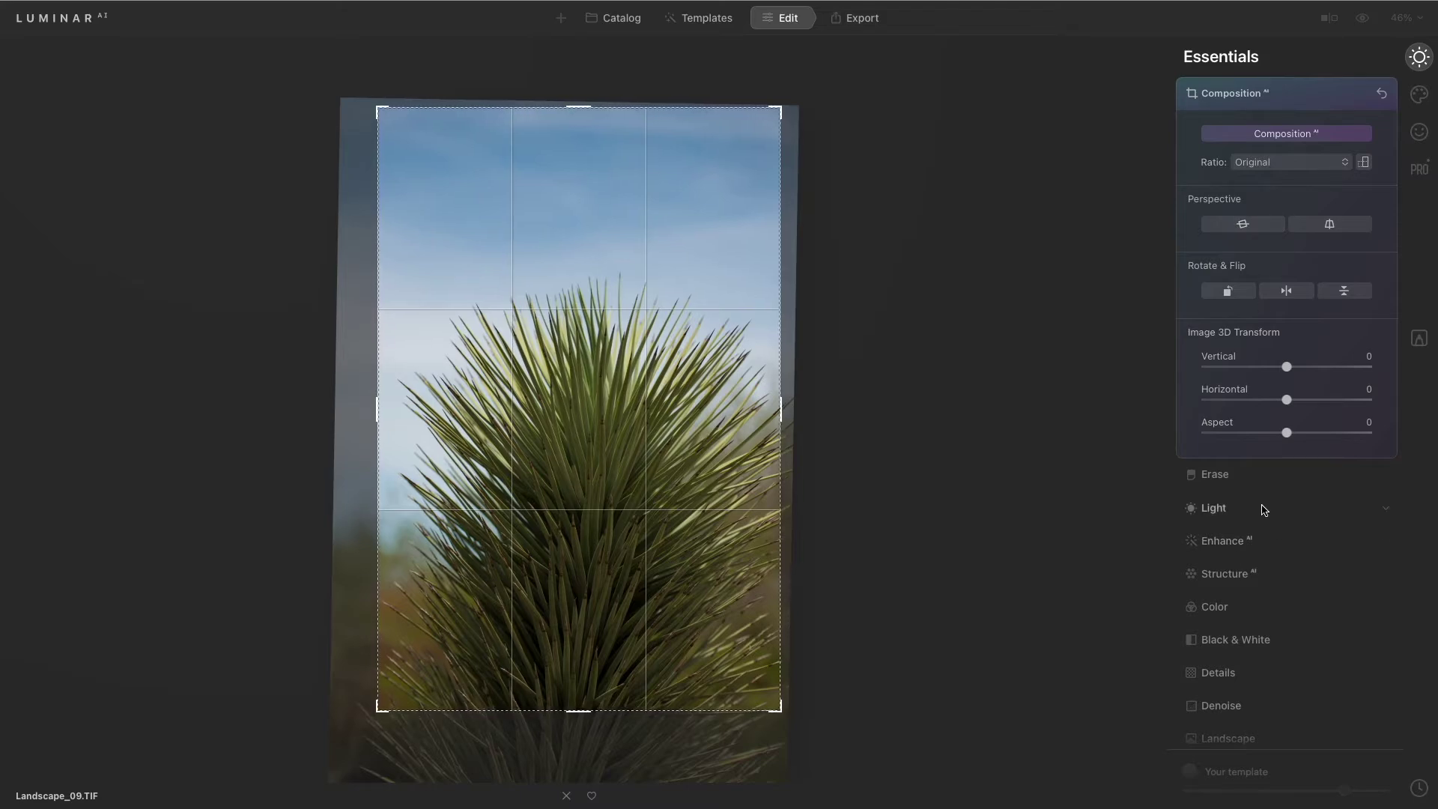
- Reduce the plant photo's Smart Contrast to -28 in the Light tool
click(1264, 510)
click(1310, 200)
click(1266, 187)
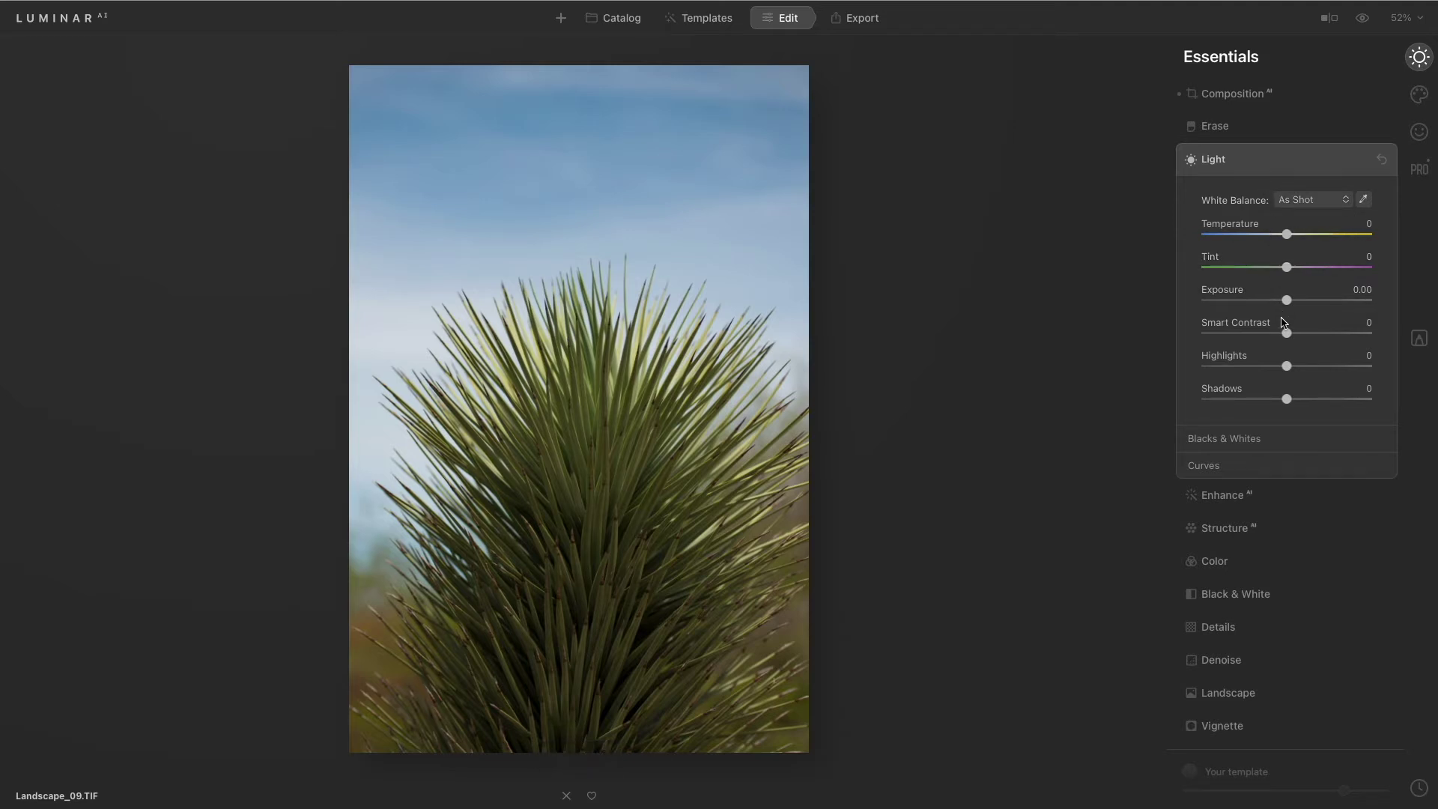
drag(1287, 332, 1257, 345)
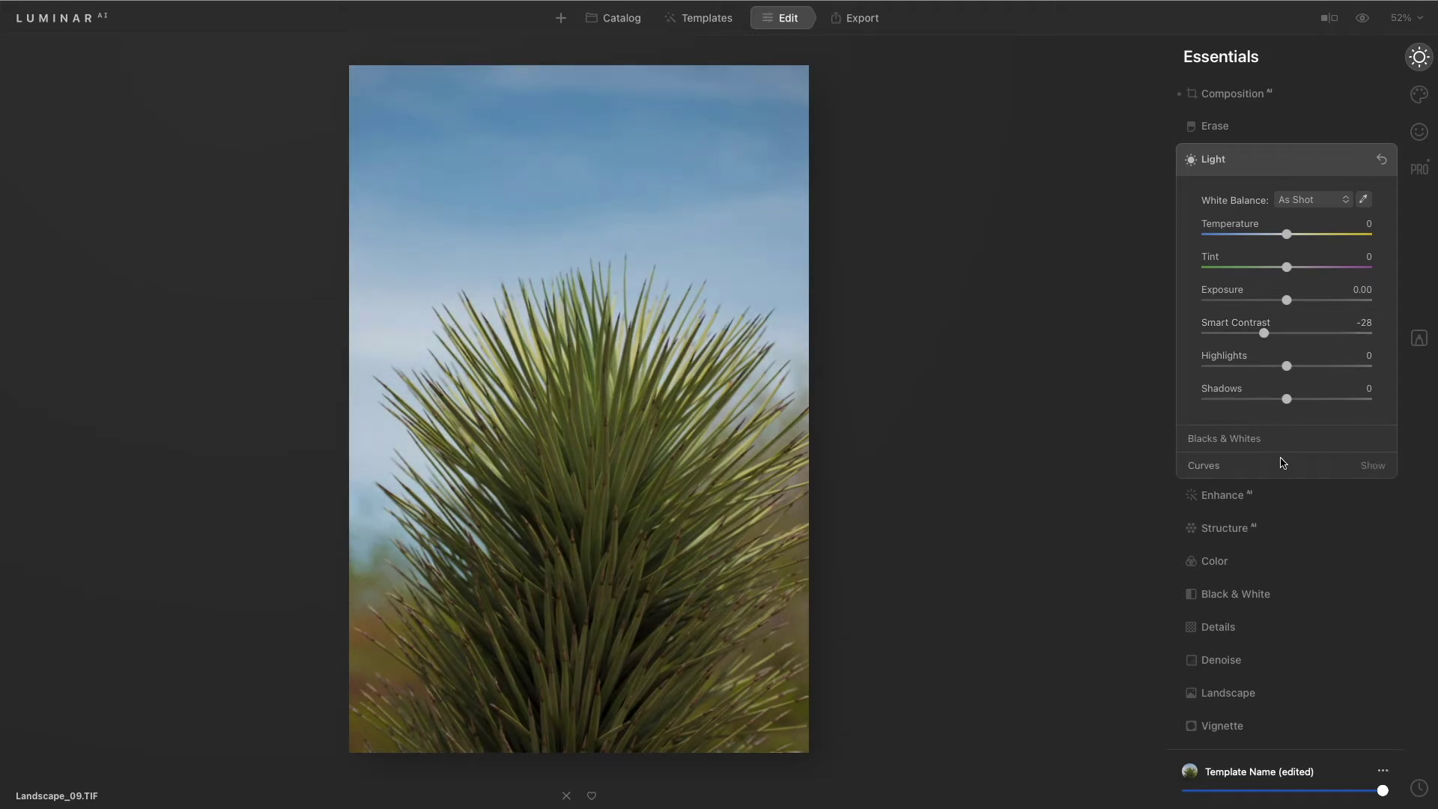
- Enhance the plant photo with Accent AI at 47 and Sky Enhancer AI at 43
click(1273, 497)
drag(1304, 244, 1278, 281)
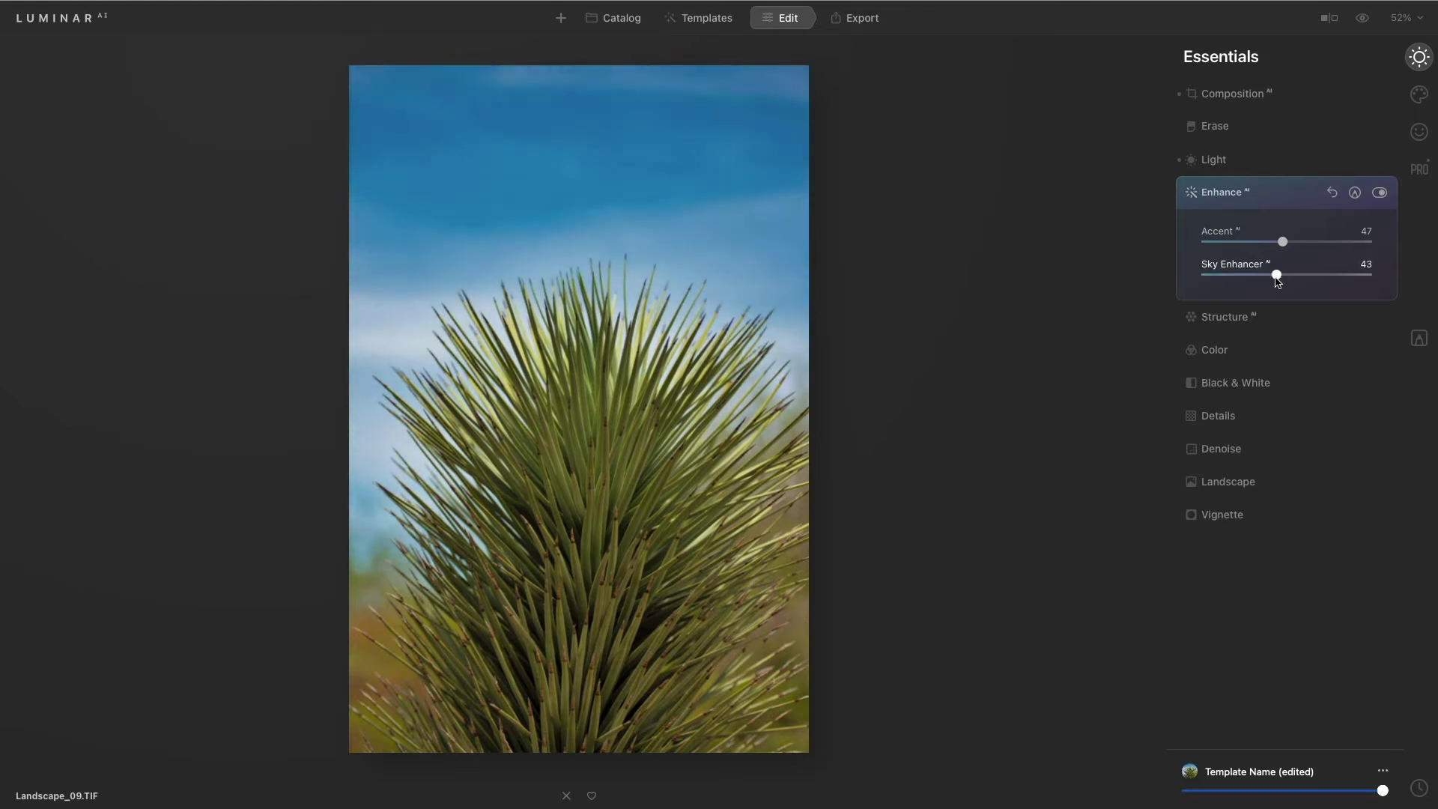
- Replace the sky behind the plant with Dramatic Sunset 6 using Sky AI
click(1420, 95)
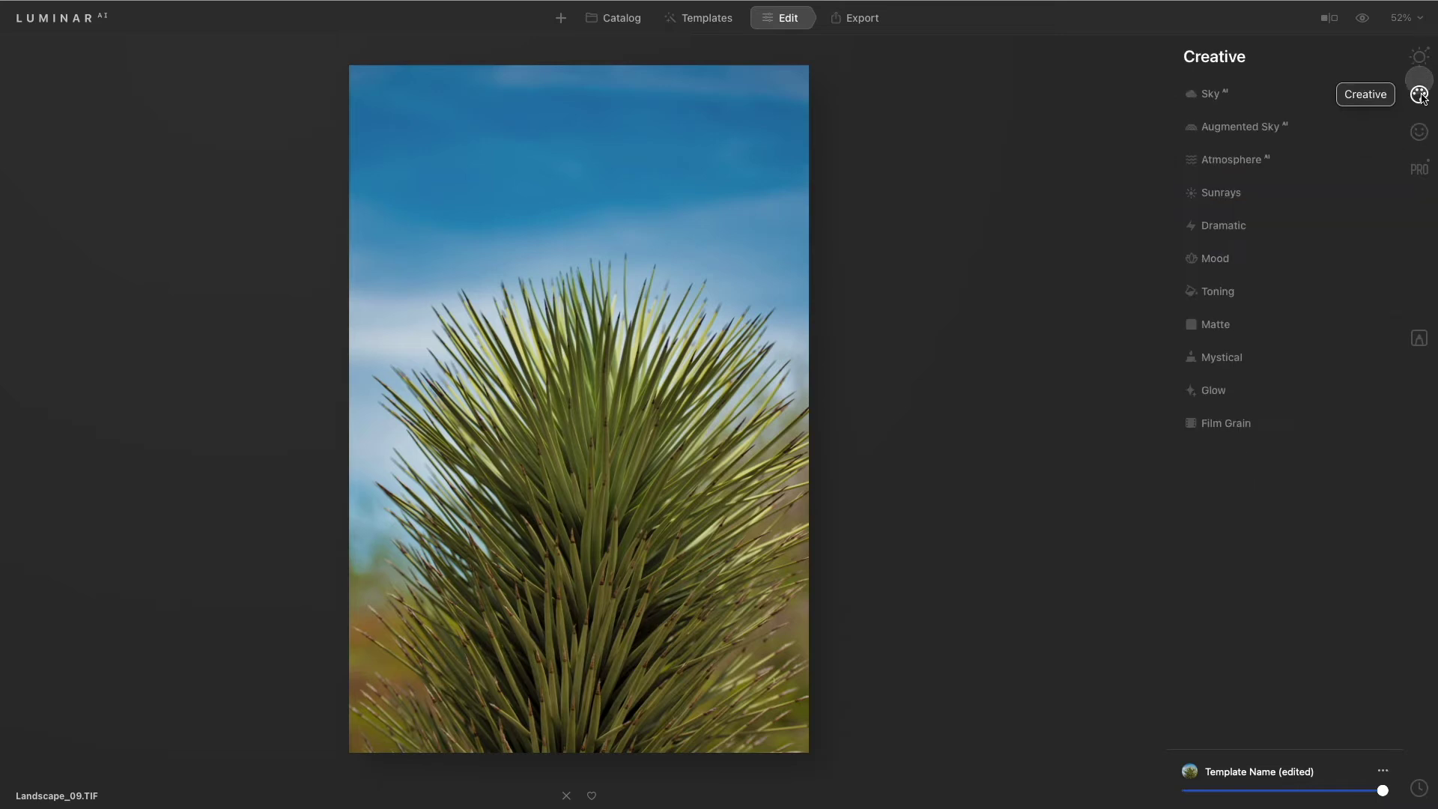
click(1315, 97)
click(1310, 139)
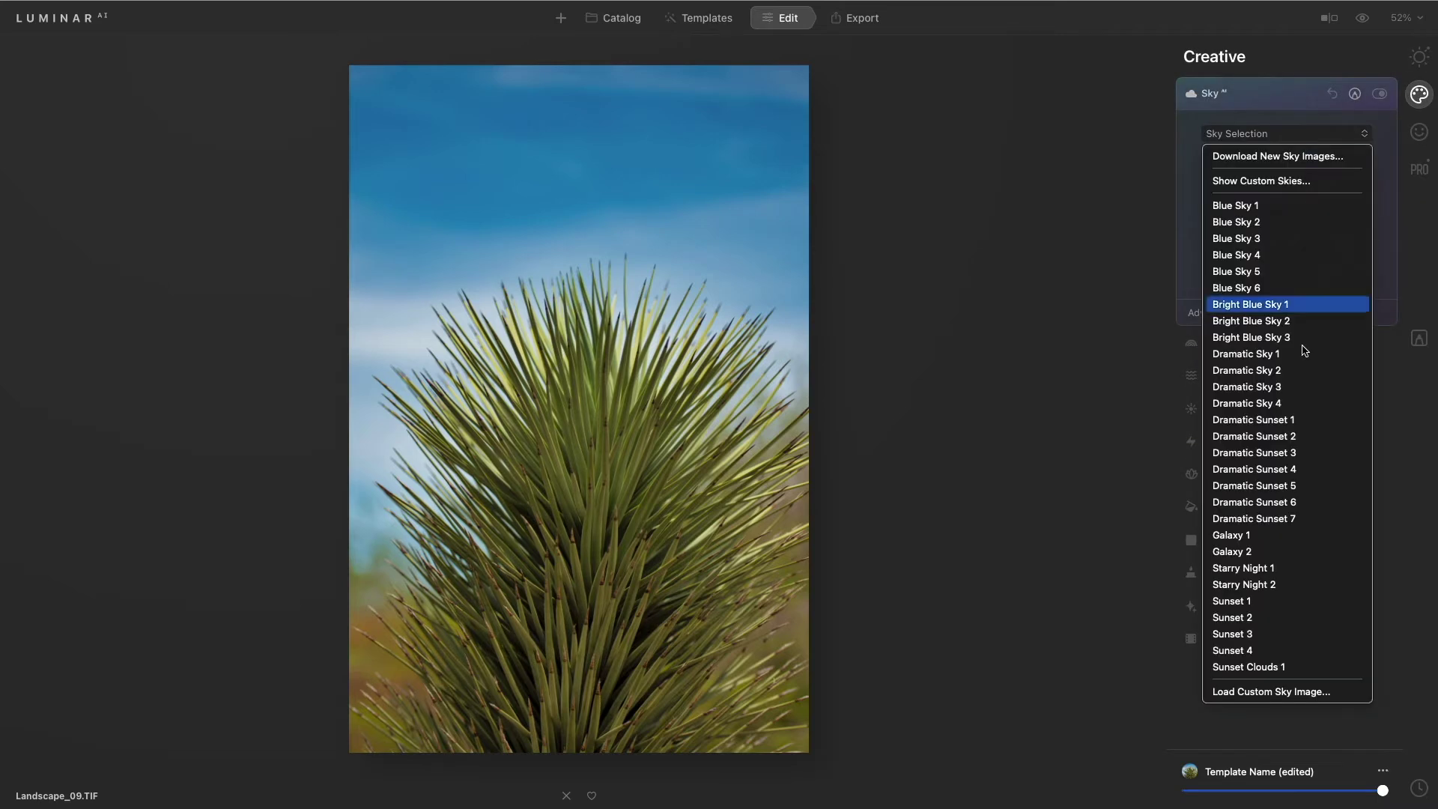
click(1297, 501)
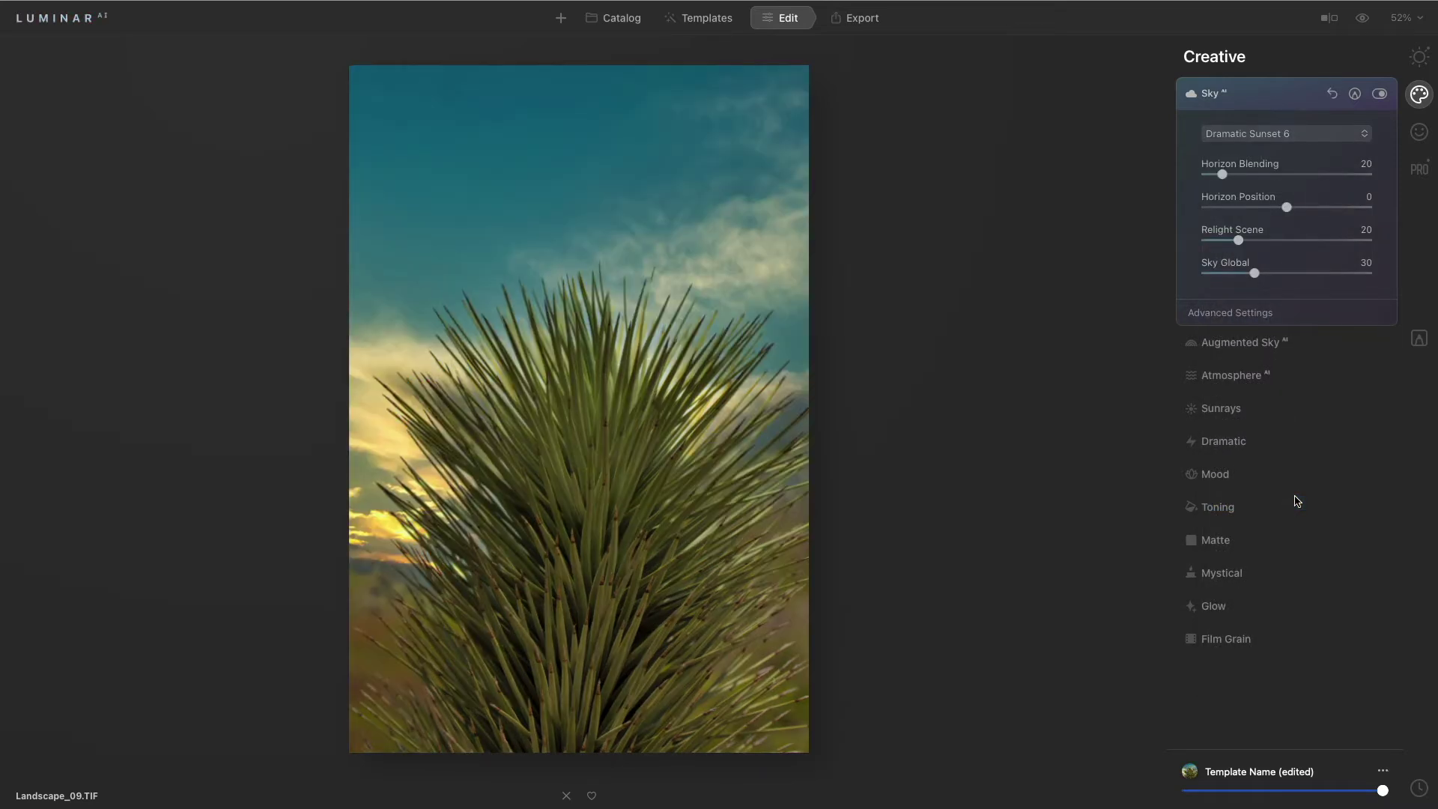
- Blend the new sky with Sky Defocus 67, Horizon Blending 200, Sky Exposure -25 and Atmospheric Haze 47
click(1266, 313)
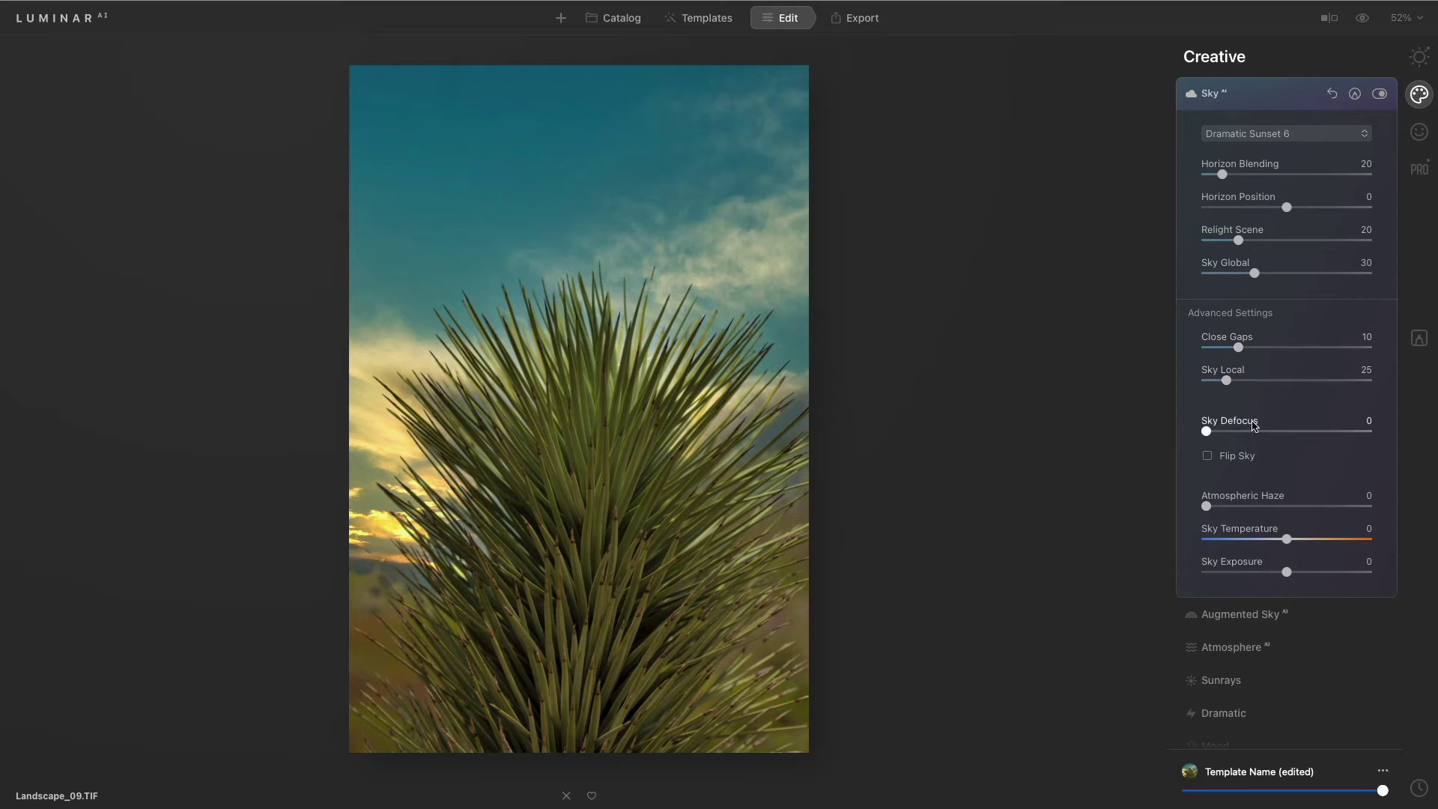
drag(1243, 433, 1313, 431)
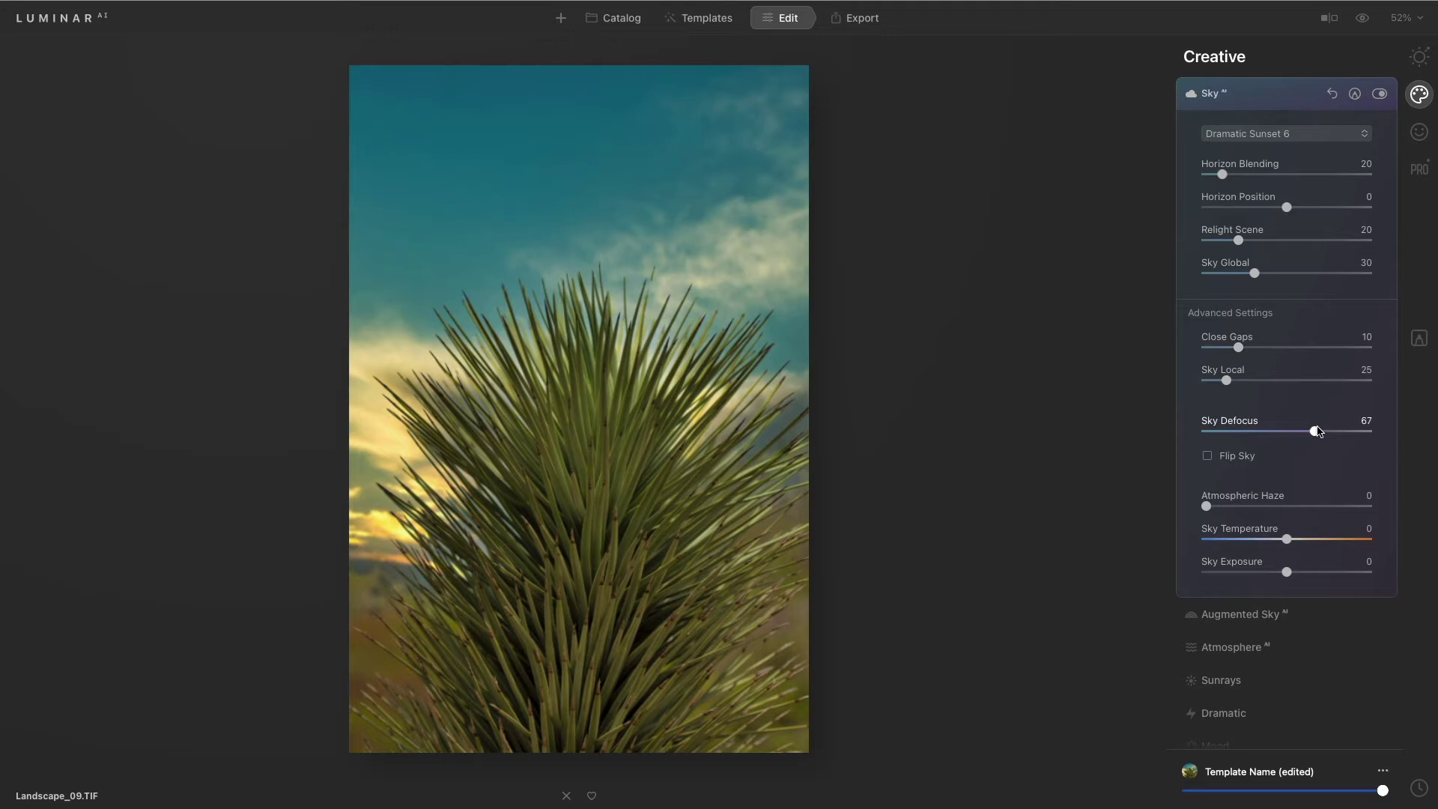
drag(1257, 175, 1406, 190)
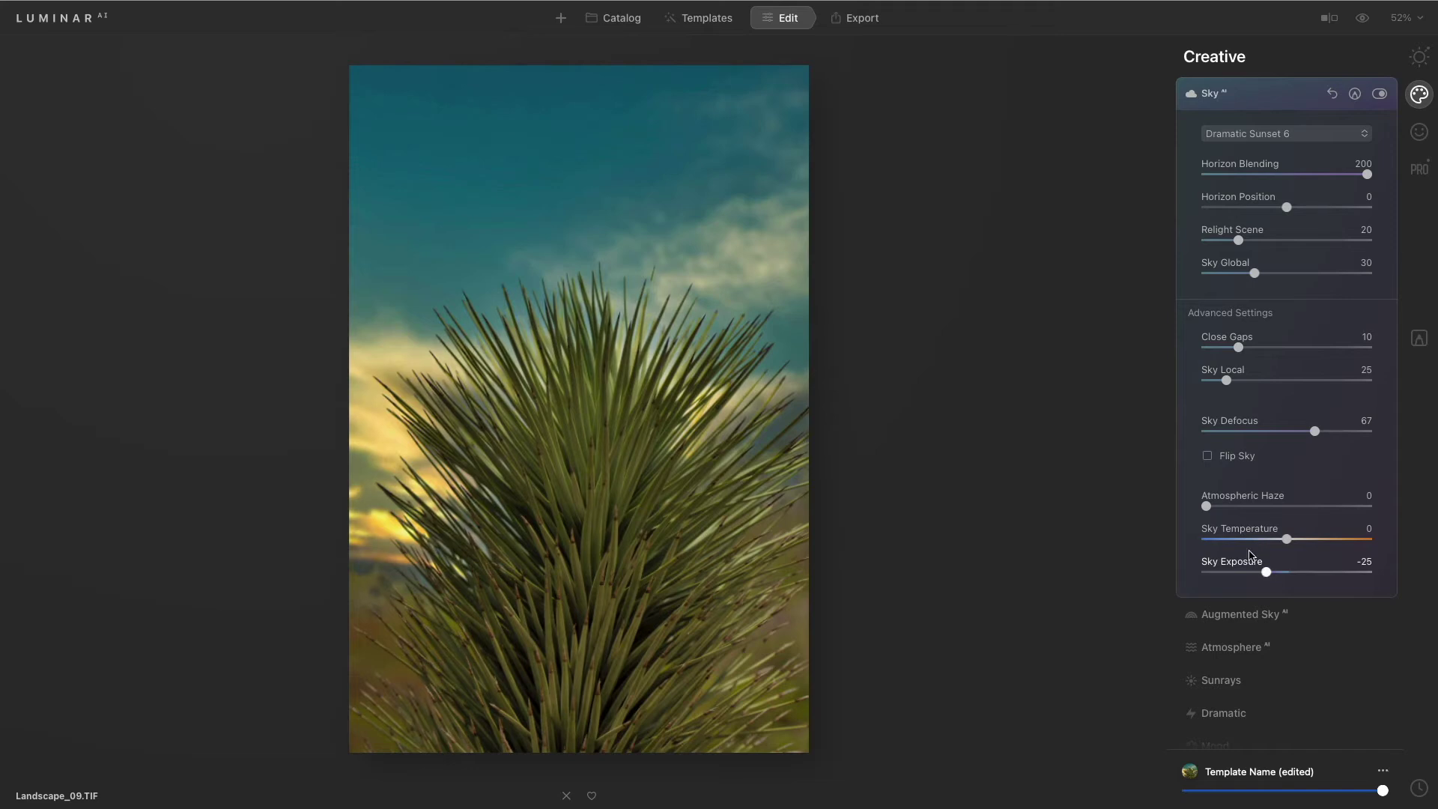
drag(1232, 507, 1285, 511)
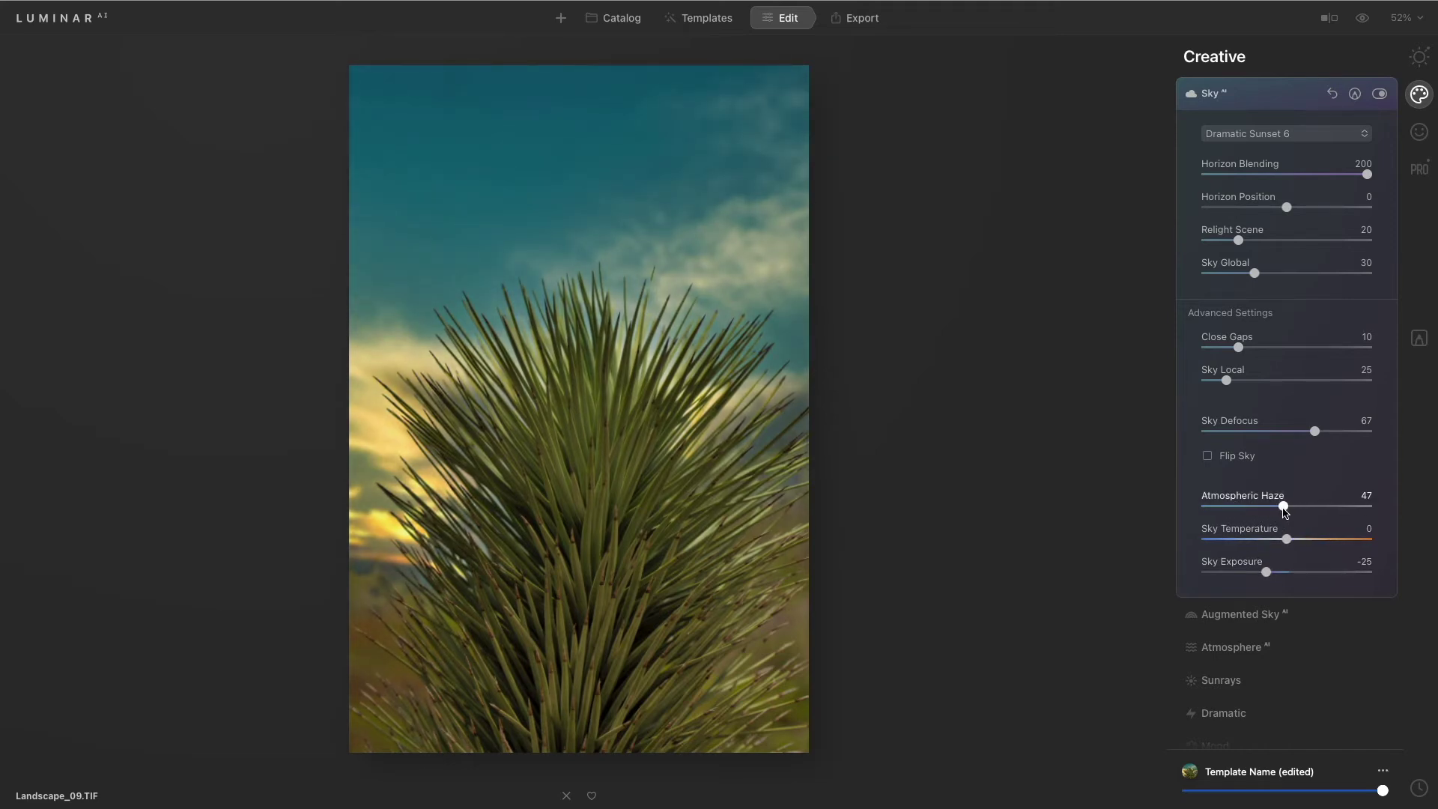
- Set the Structure AI Amount to 25 and compare the edited plant photo with the original
click(1420, 58)
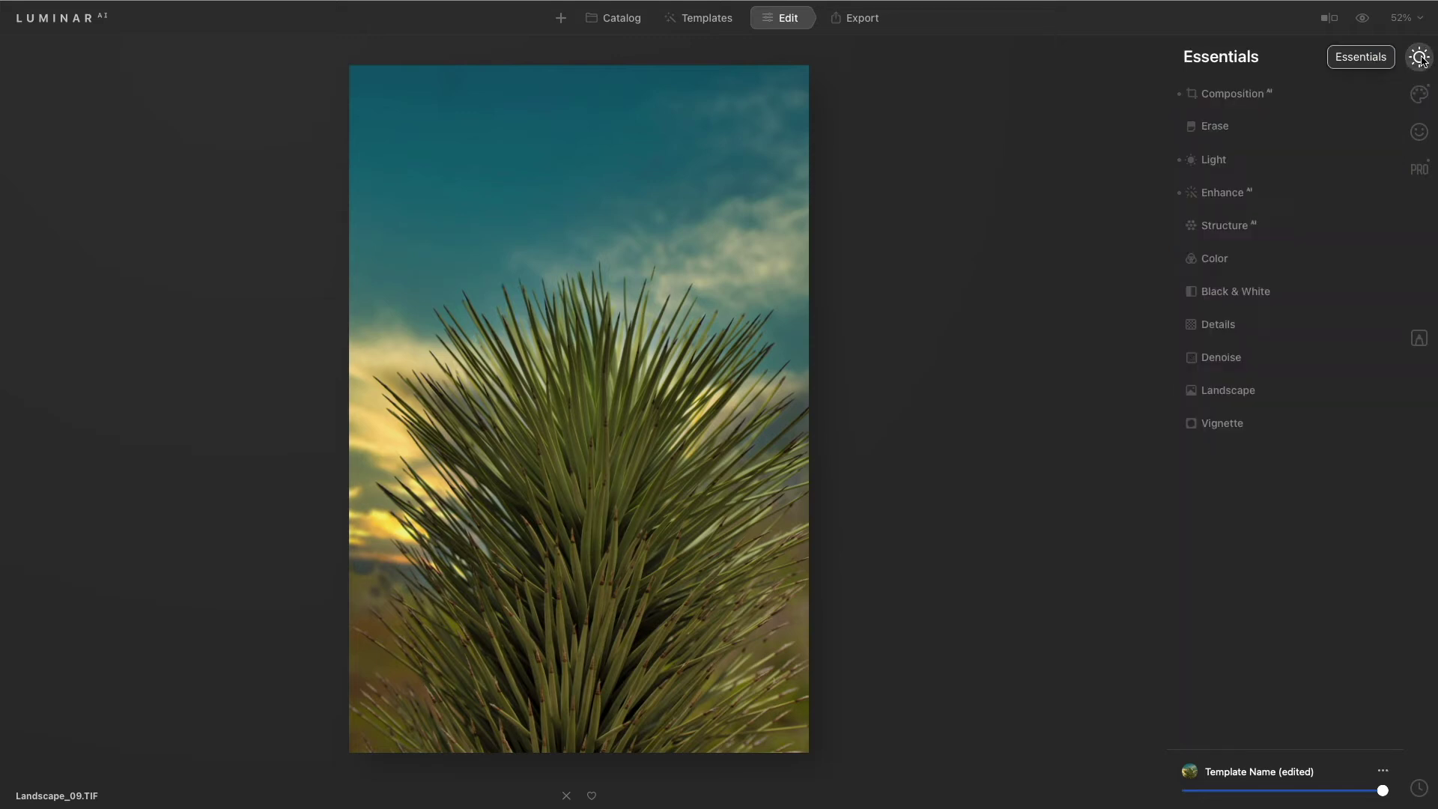
click(1258, 225)
drag(1287, 274, 1320, 275)
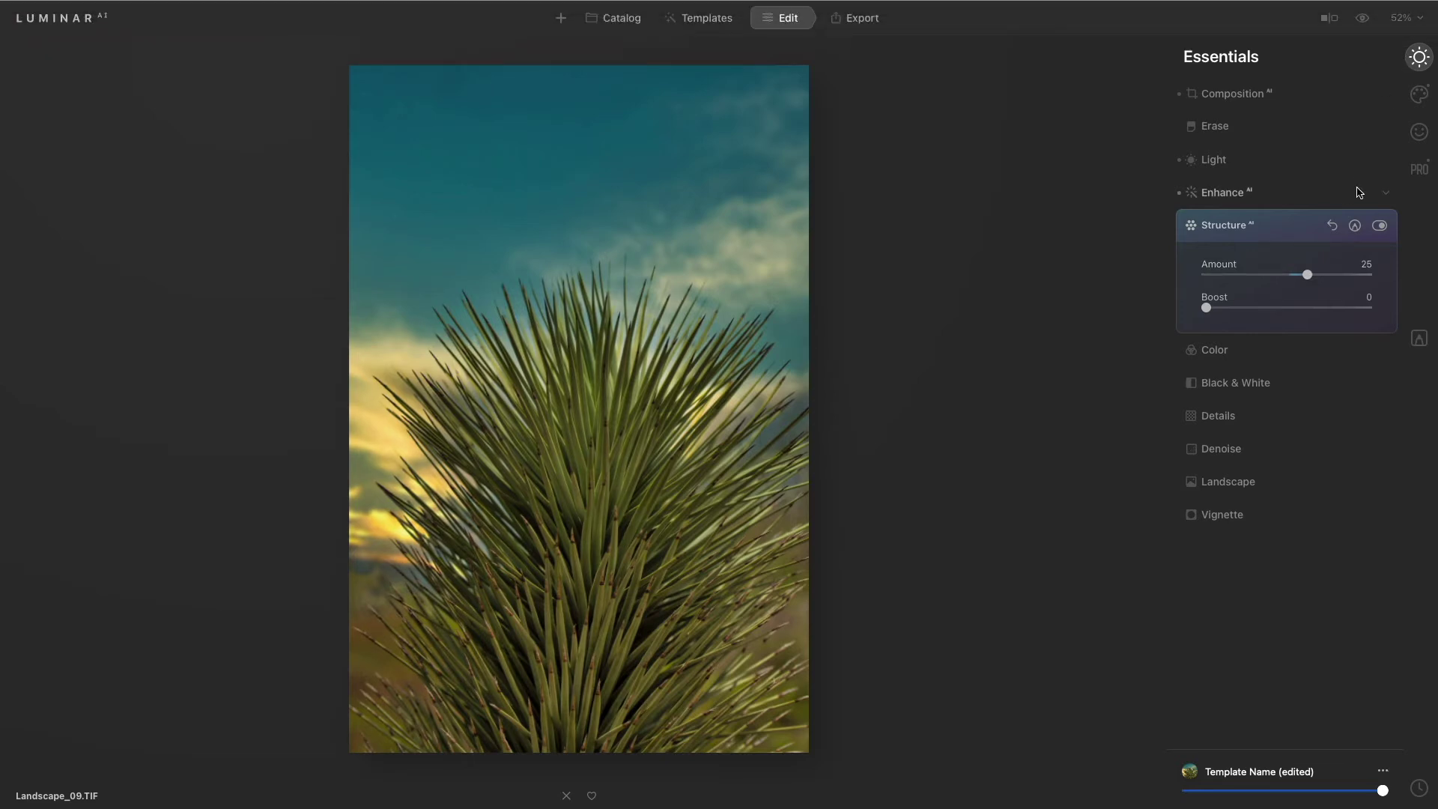
click(1362, 17)
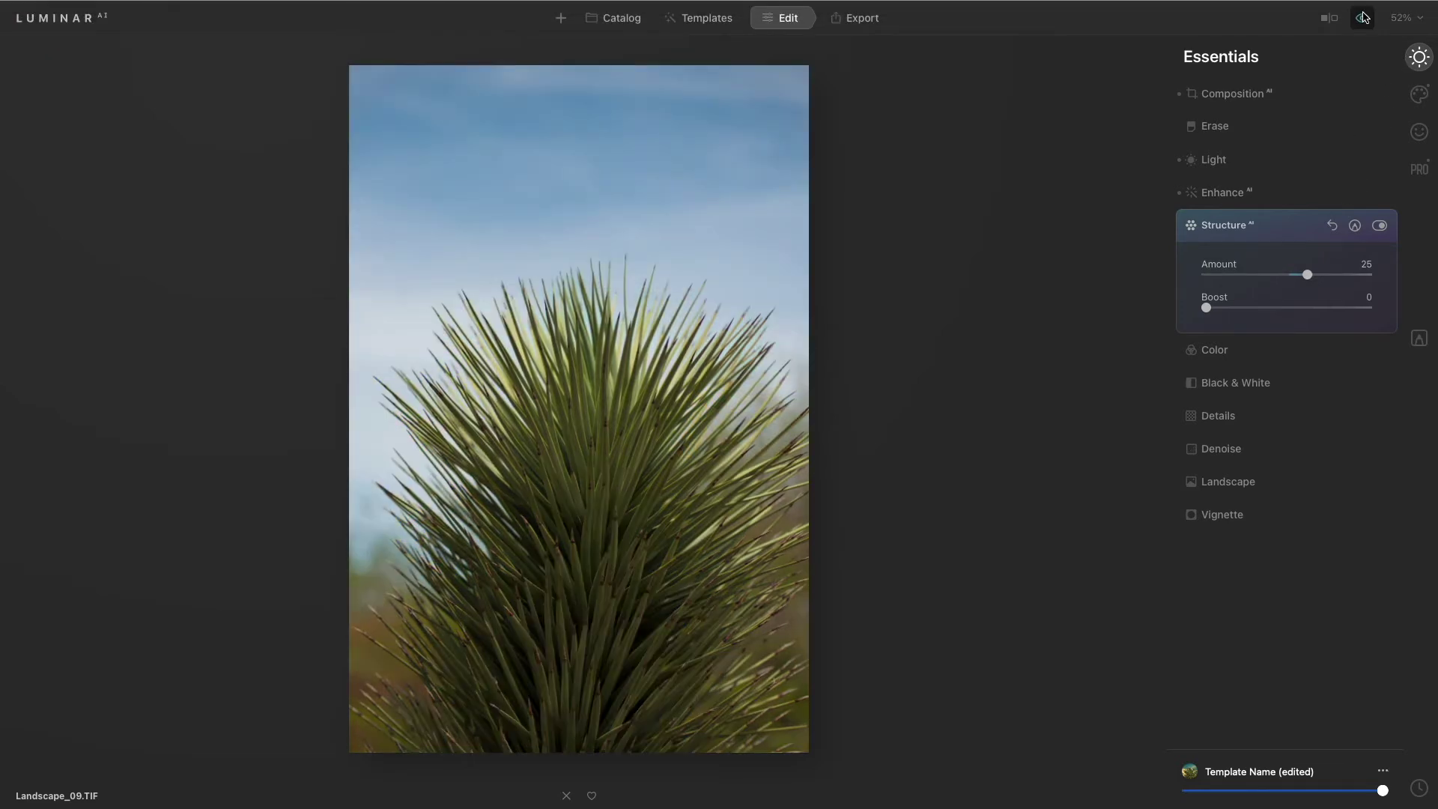
- Return to the edited view of the plant photo and turn off its Sky AI replacement
click(1363, 18)
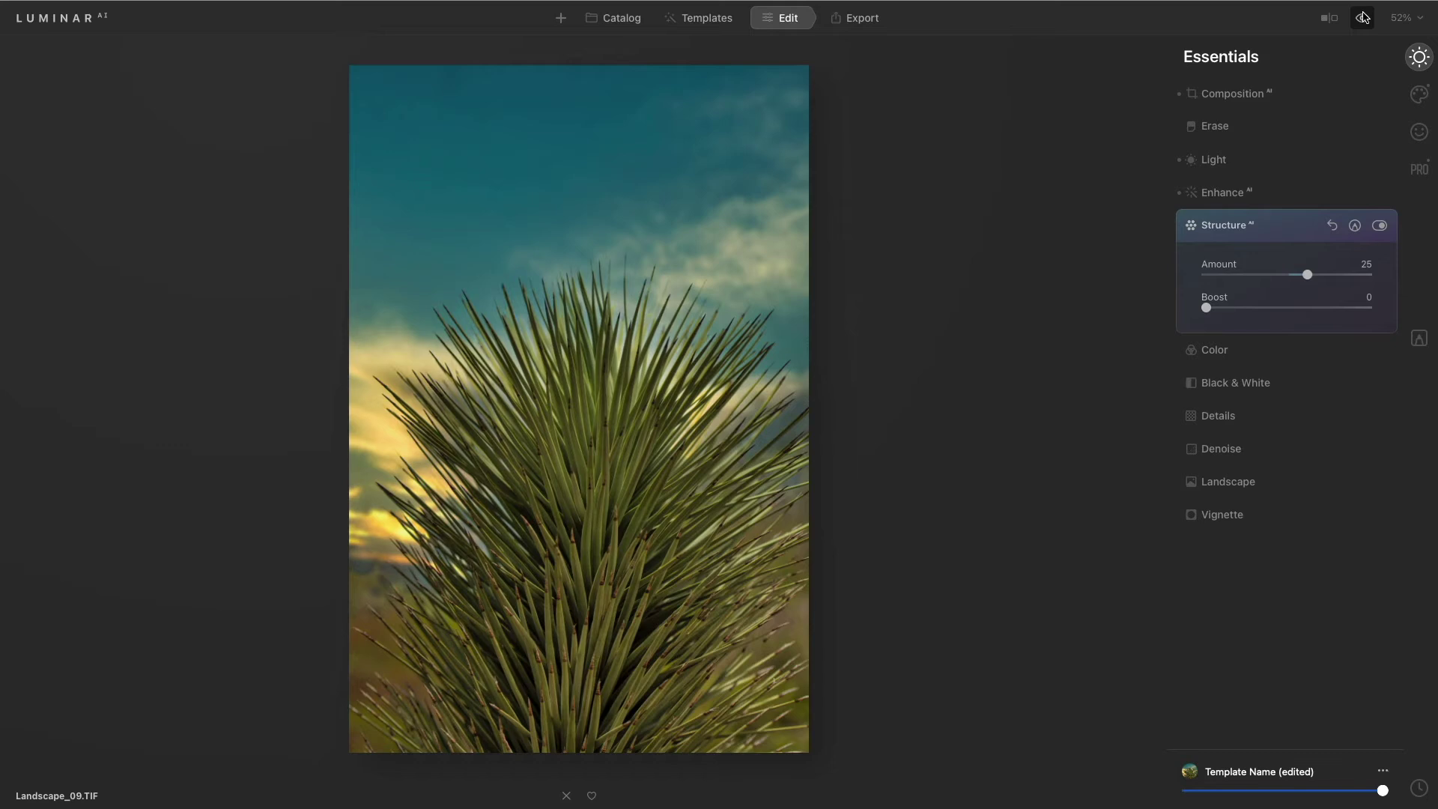
click(1420, 94)
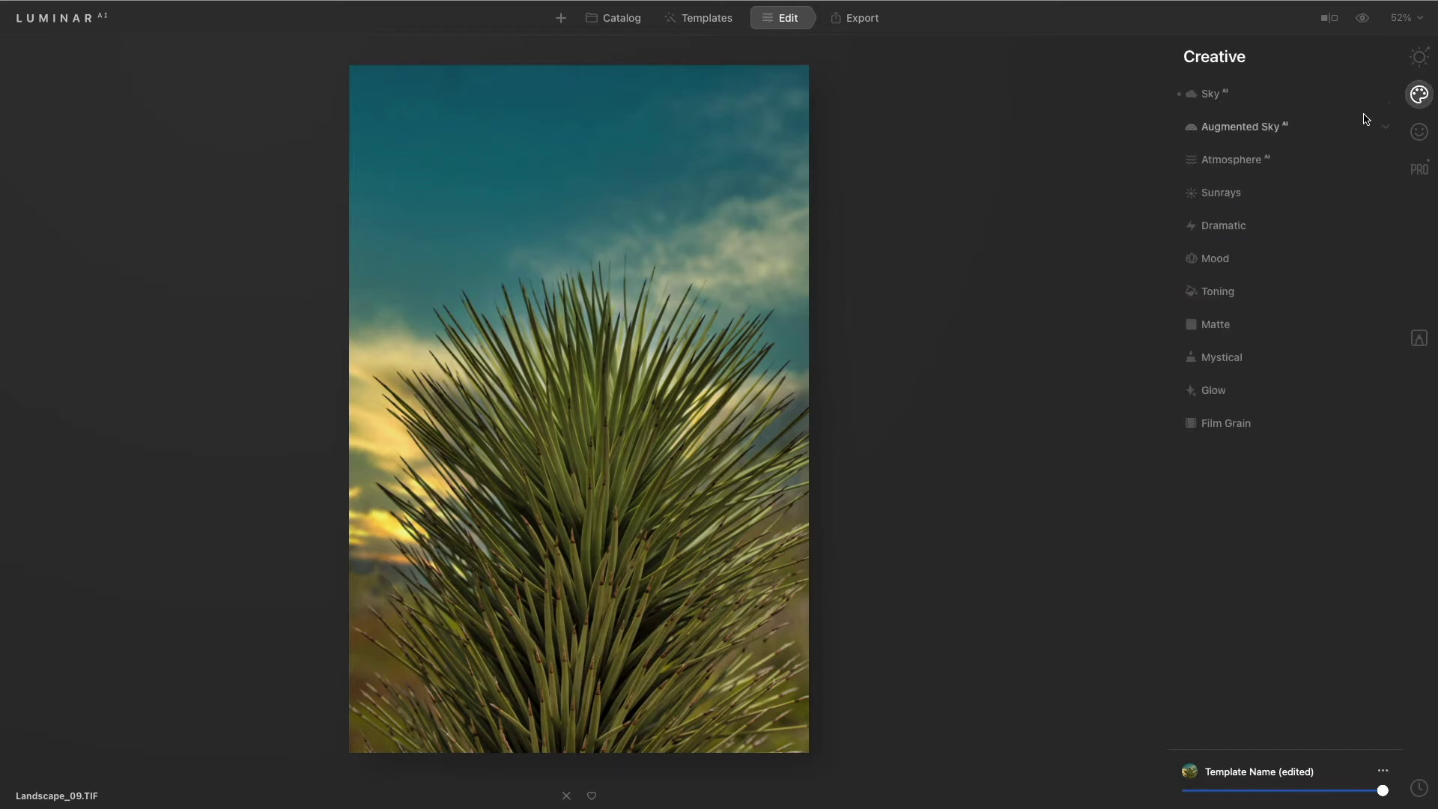
click(1353, 93)
click(1380, 95)
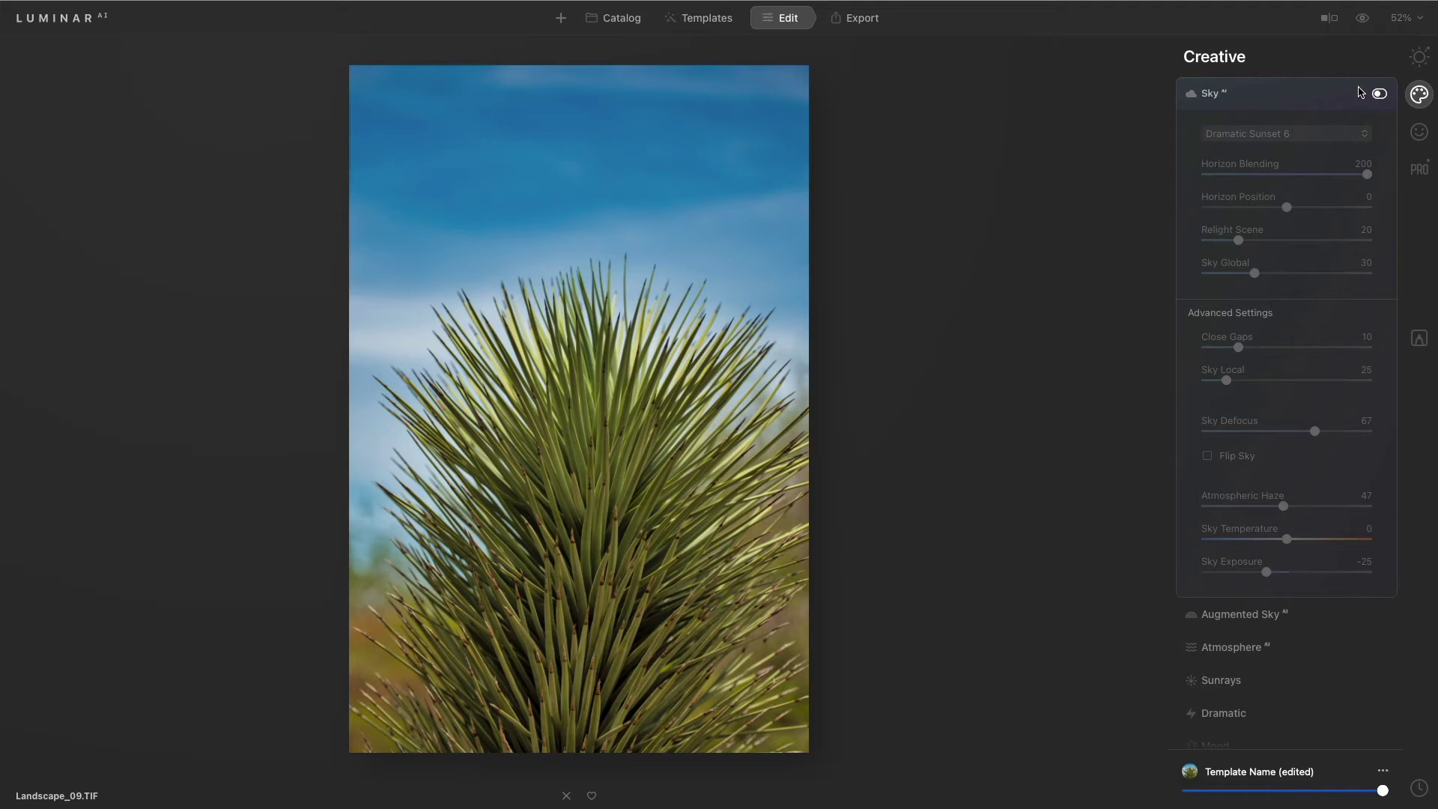
click(1296, 98)
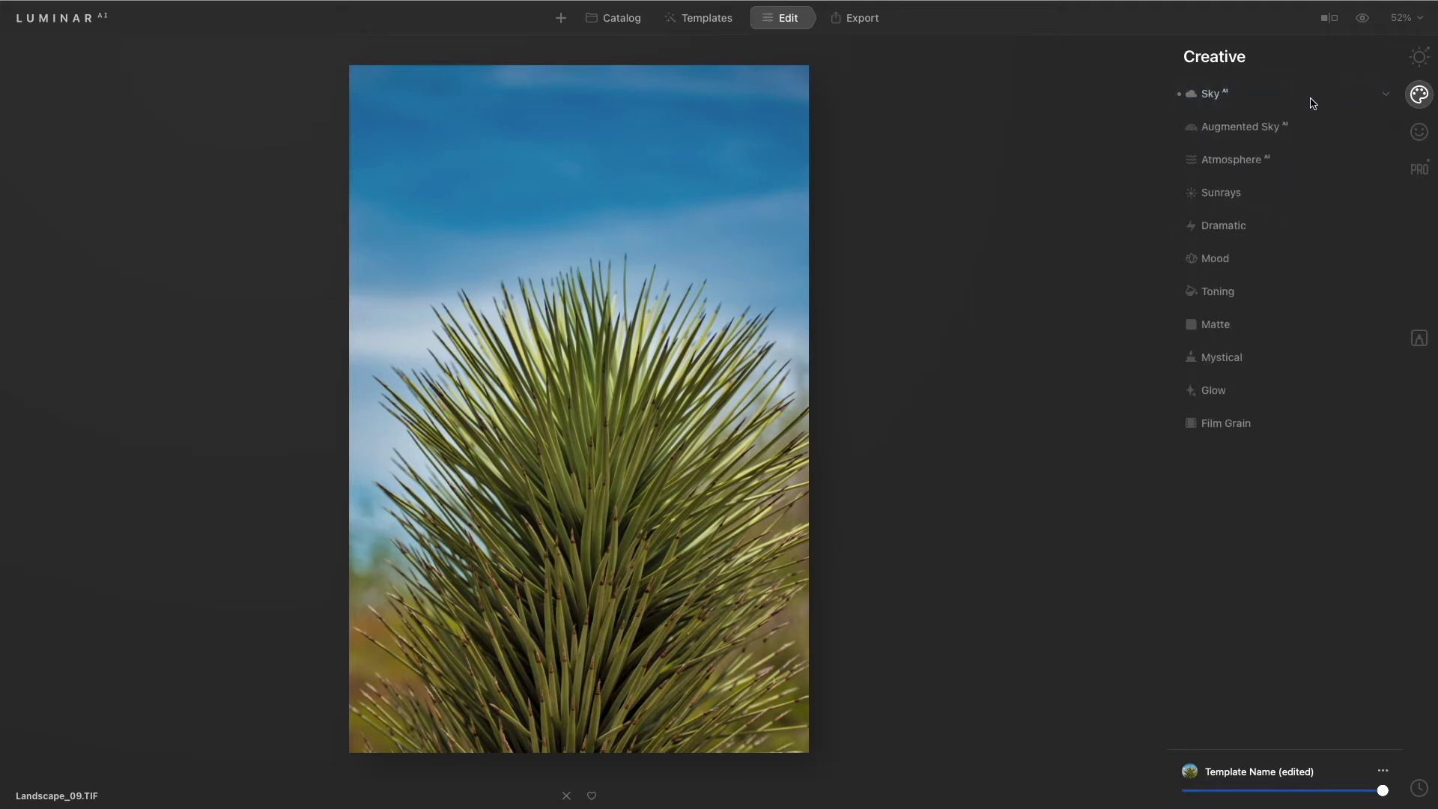
- Apply Supercontrast to the plant photo with Highlights Contrast 32, Midtones Contrast 34 and Shadows Contrast 19
click(1406, 167)
click(1281, 128)
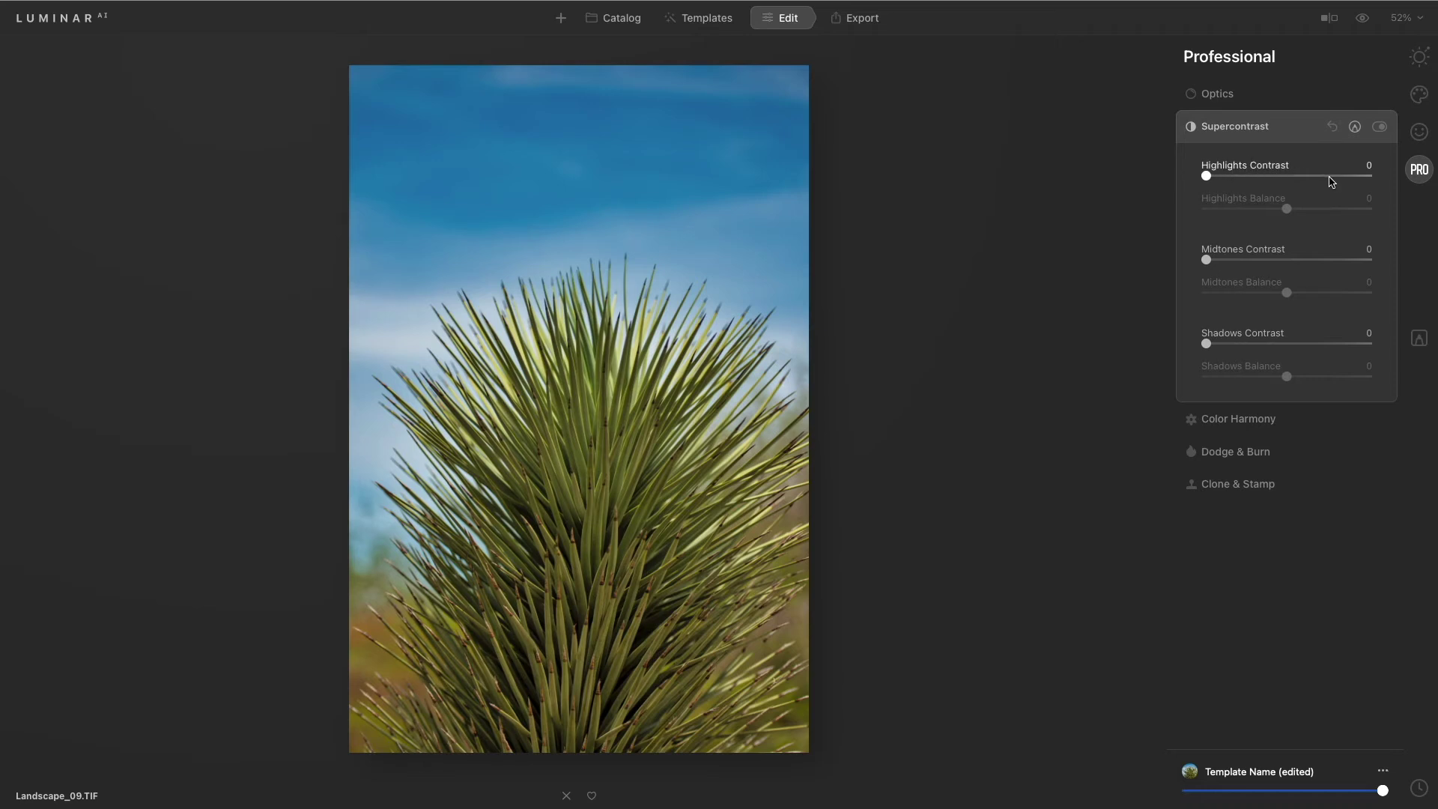
drag(1210, 176, 1258, 176)
drag(1206, 344, 1256, 344)
drag(1206, 264, 1263, 268)
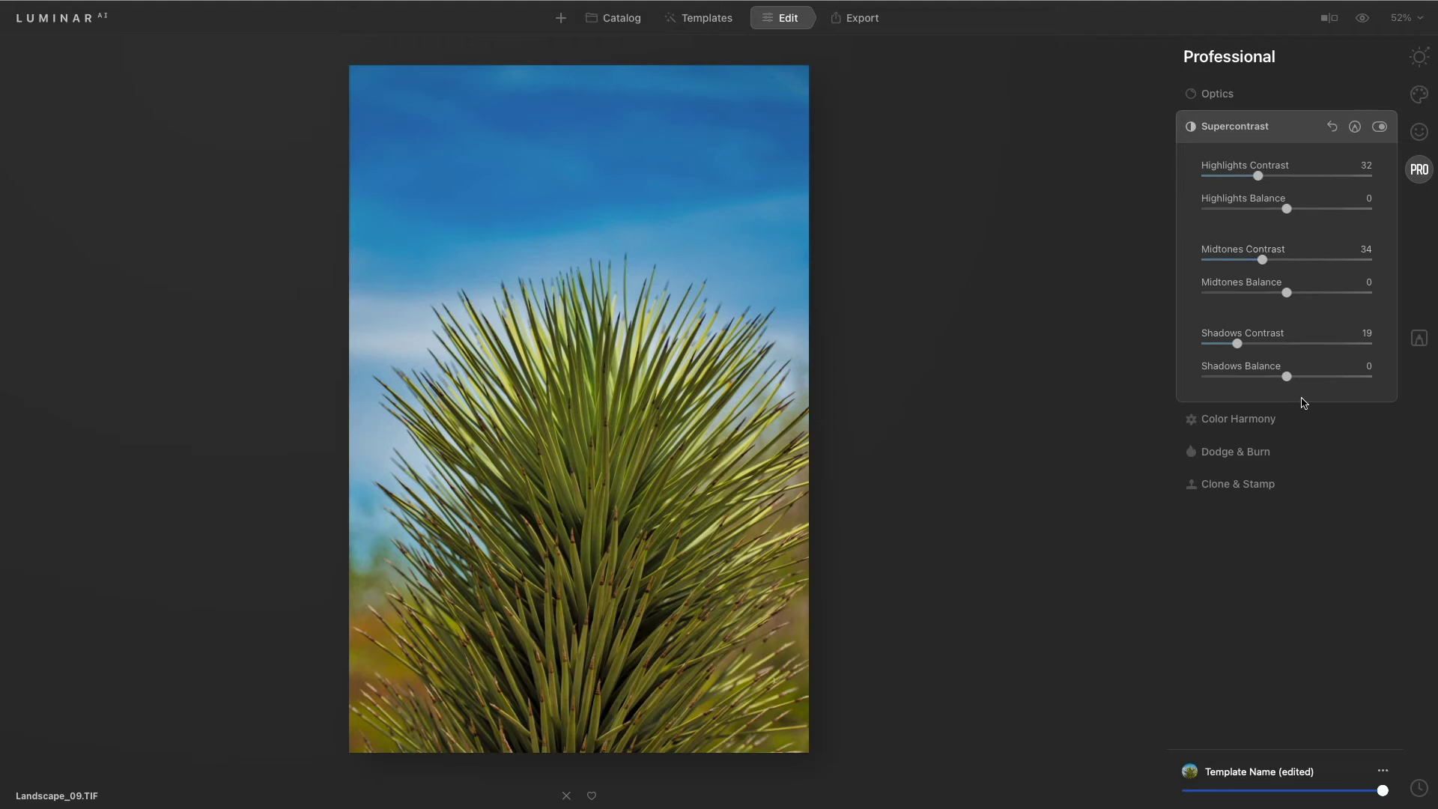
- Adjust Split Color Warmth in Color Harmony, shifting Warm slightly toward green and Cool slightly toward purple
click(1290, 422)
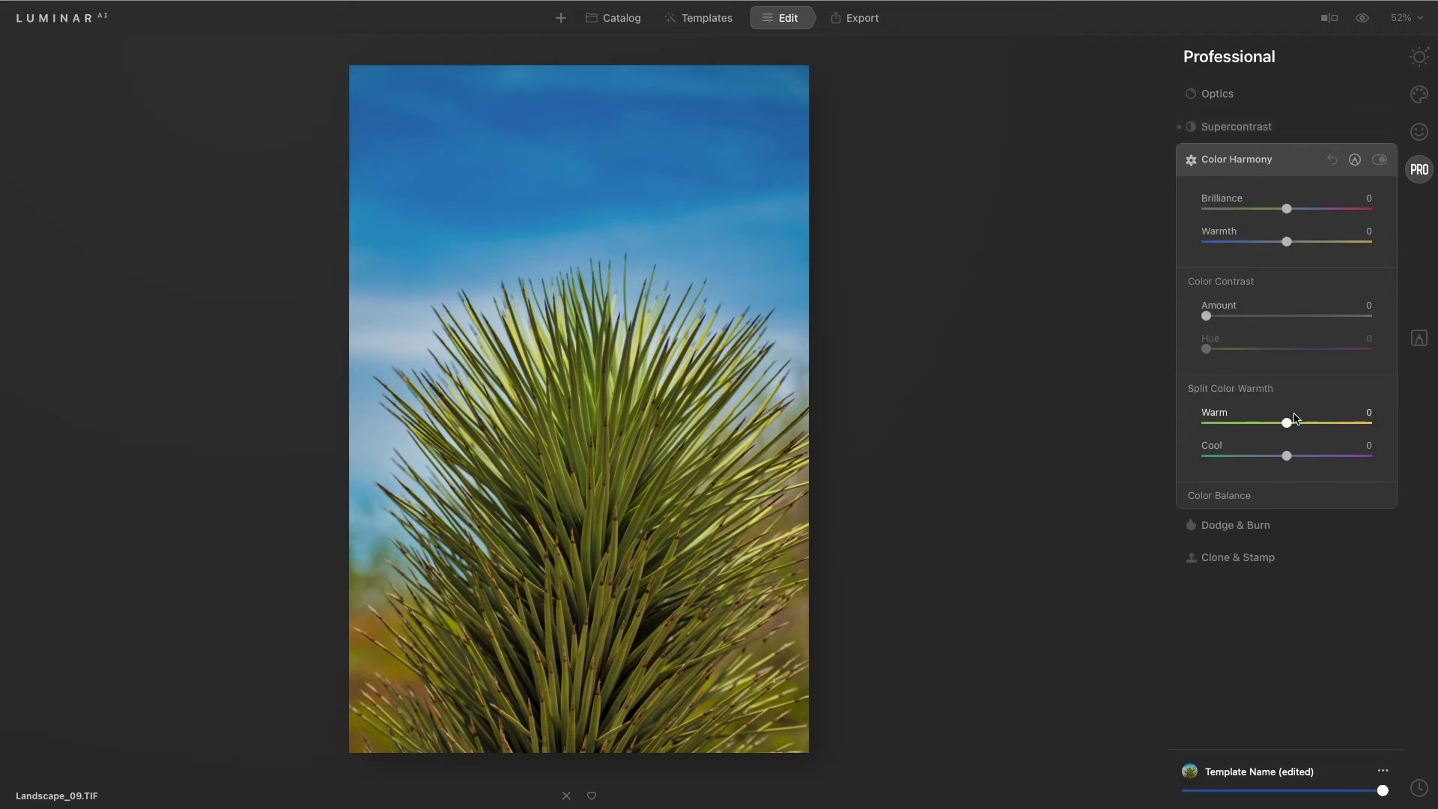
mouse_move(1291, 424)
mouse_down()
mouse_move(1247, 424)
mouse_move(1272, 425)
mouse_up()
mouse_move(1288, 457)
mouse_down()
mouse_move(1243, 457)
mouse_move(1306, 456)
mouse_move(1297, 464)
mouse_up()
click(1297, 162)
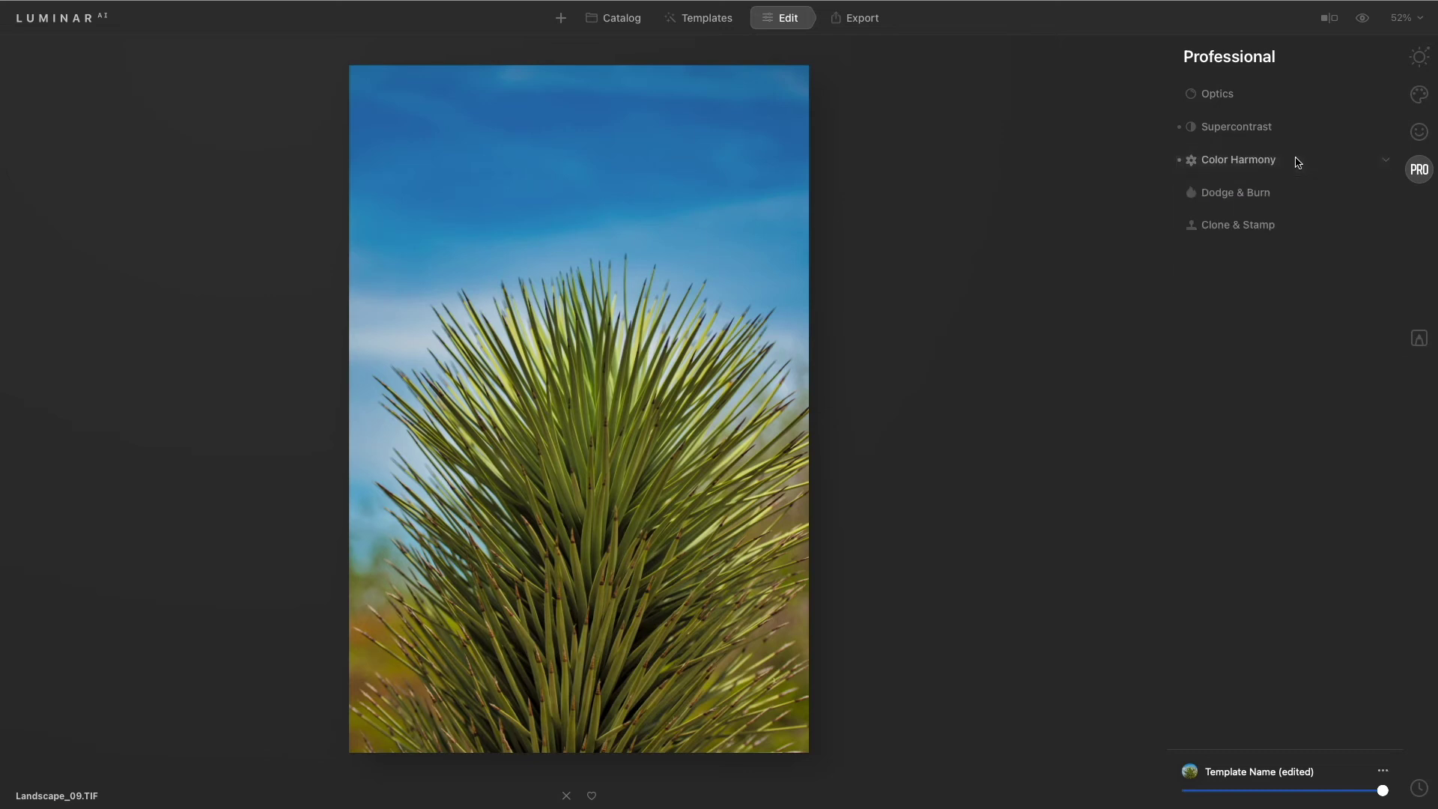
- Set Accent AI to 68 and Sky Enhancer AI to 21 for the plant photo
click(1420, 56)
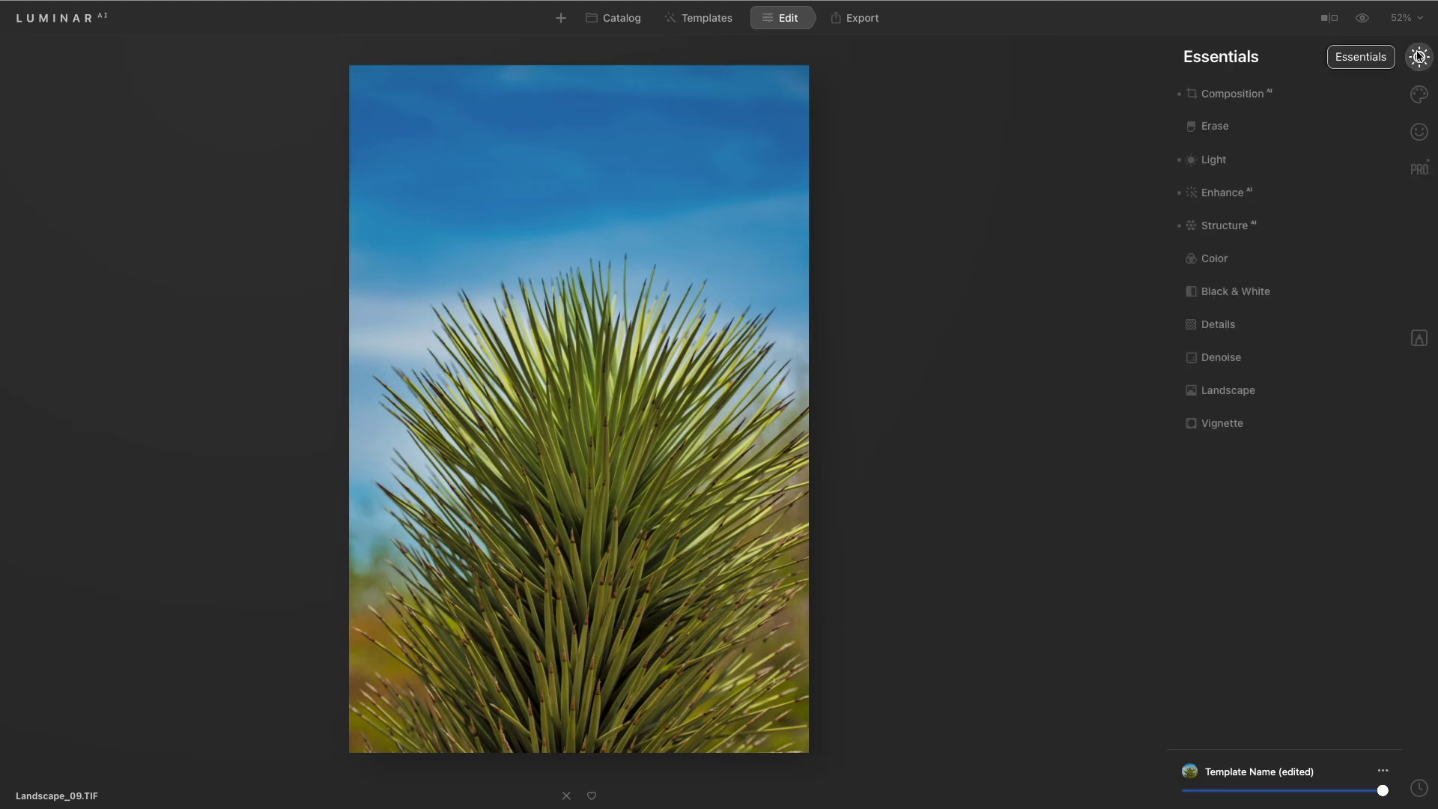
click(1244, 192)
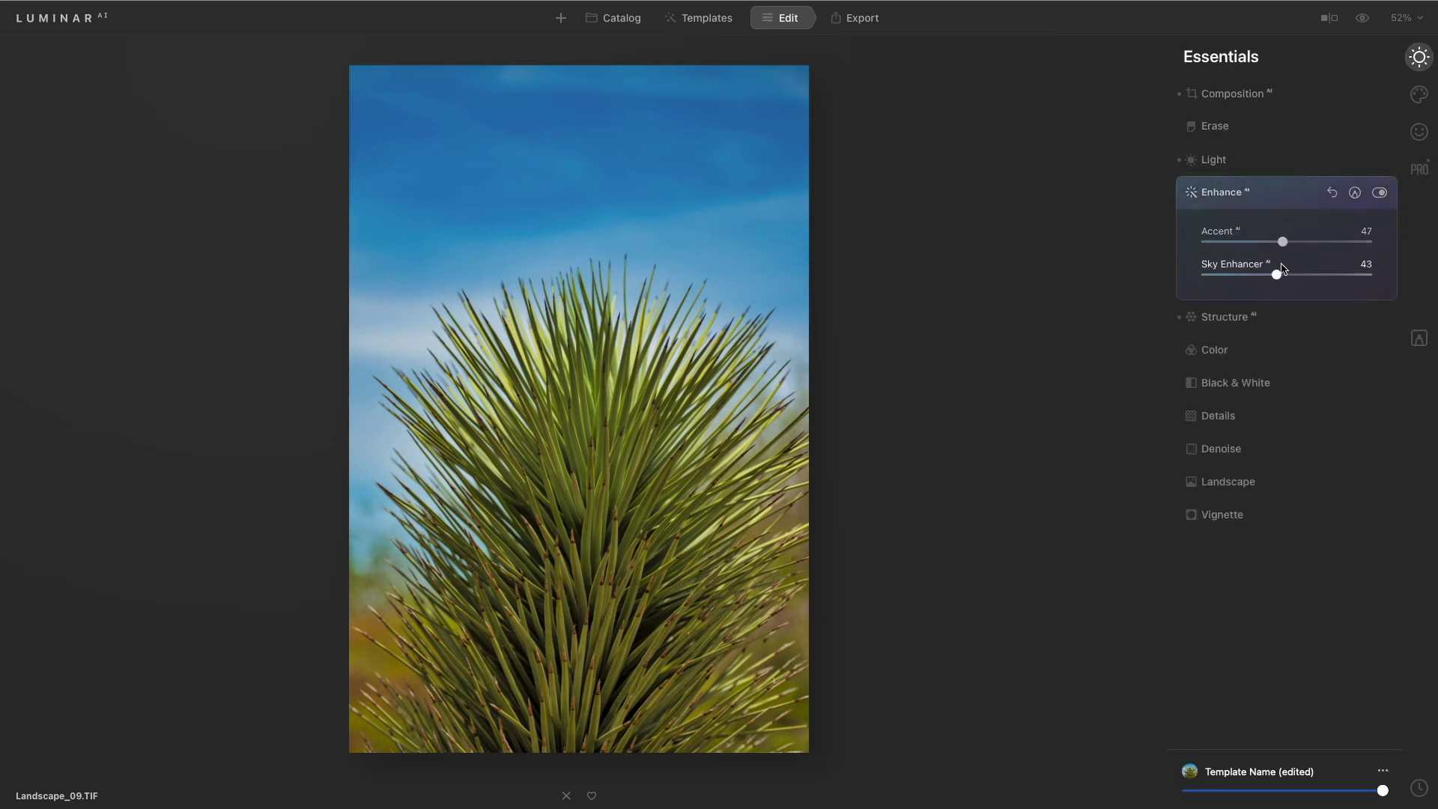
drag(1277, 275, 1316, 242)
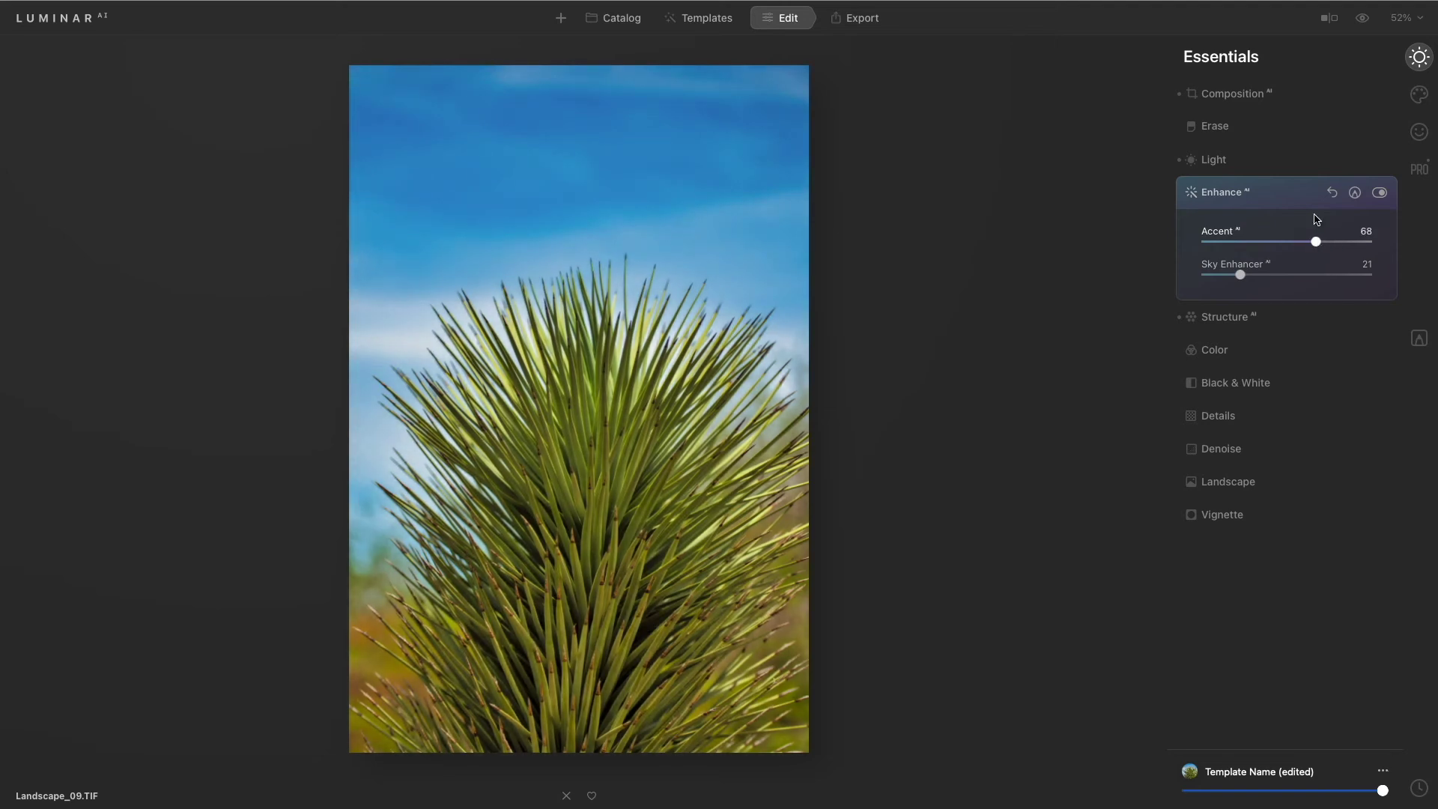
- Darken the plant photo by setting Exposure to -1.23 and Highlights to -33 in Light
click(1284, 162)
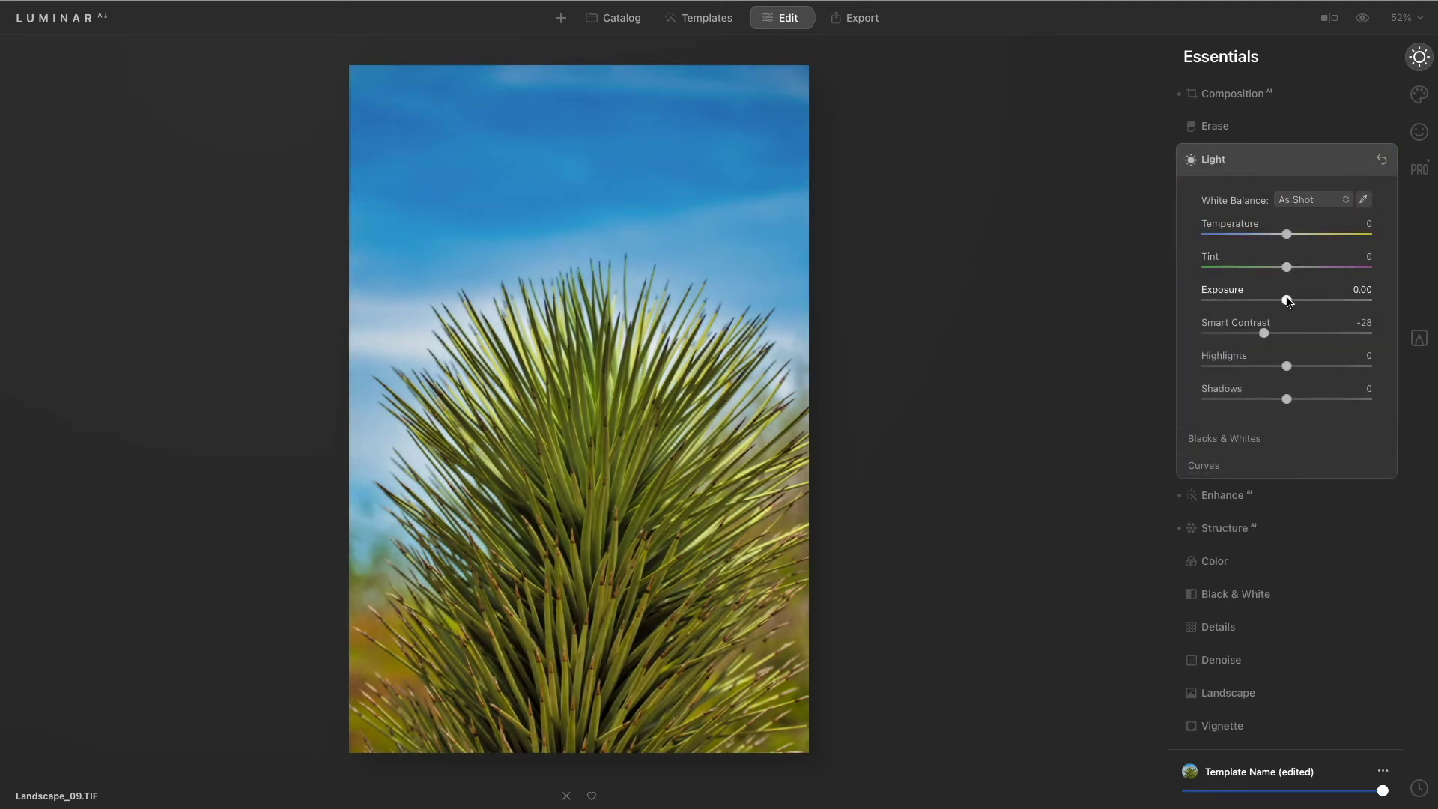
drag(1288, 301, 1270, 302)
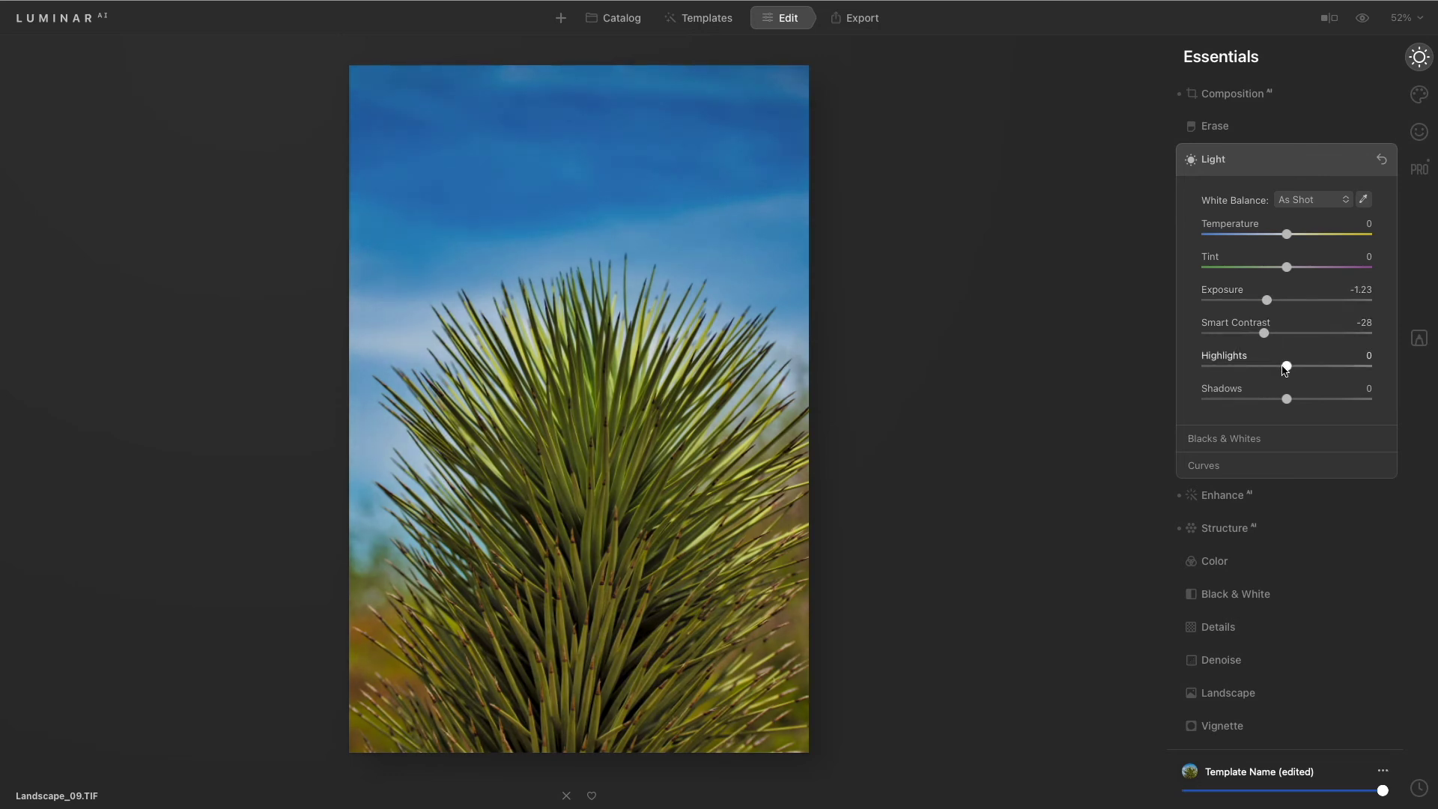
drag(1286, 369, 1254, 373)
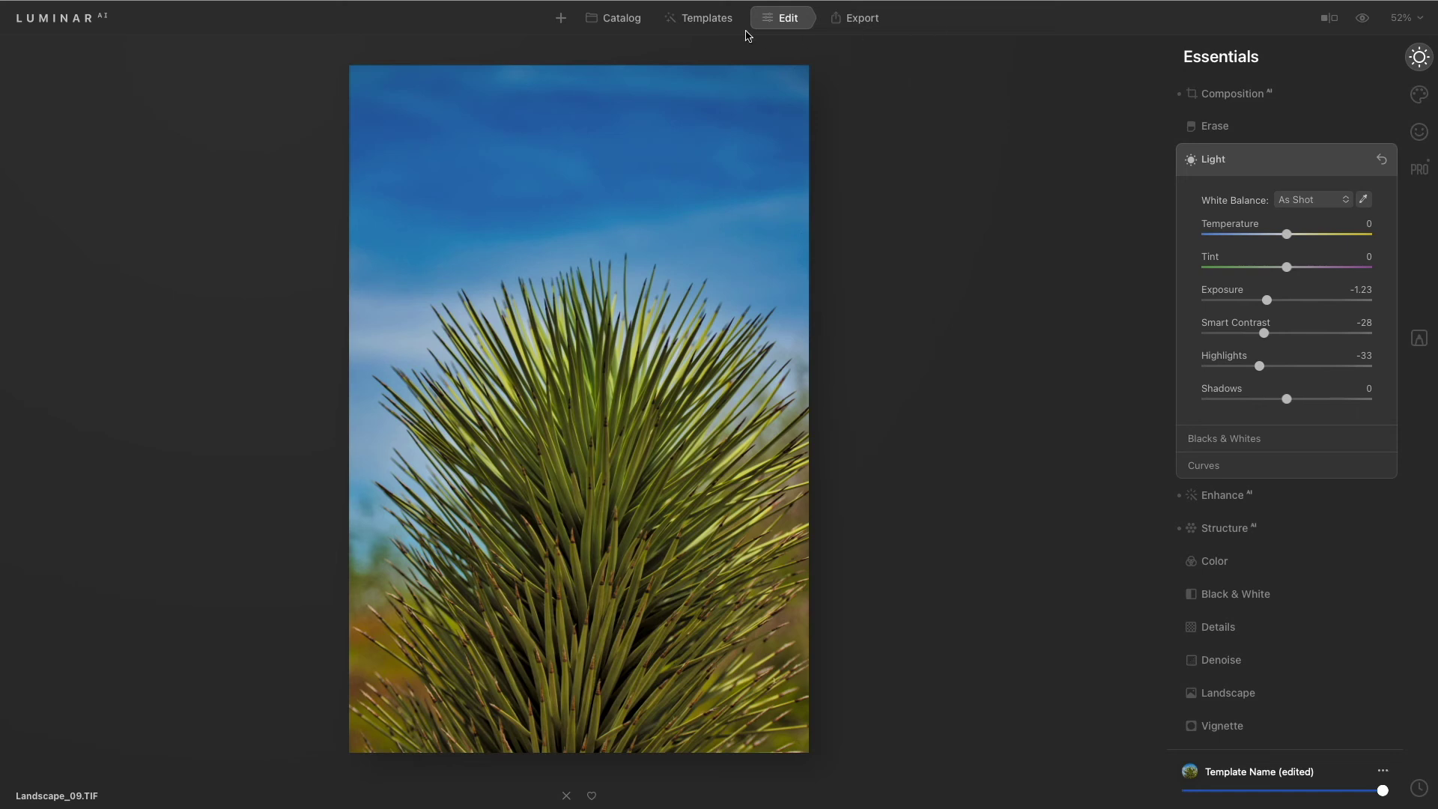
- Open the cactus photo Landscape_04.NEF from the Landscapes folder for editing
click(638, 18)
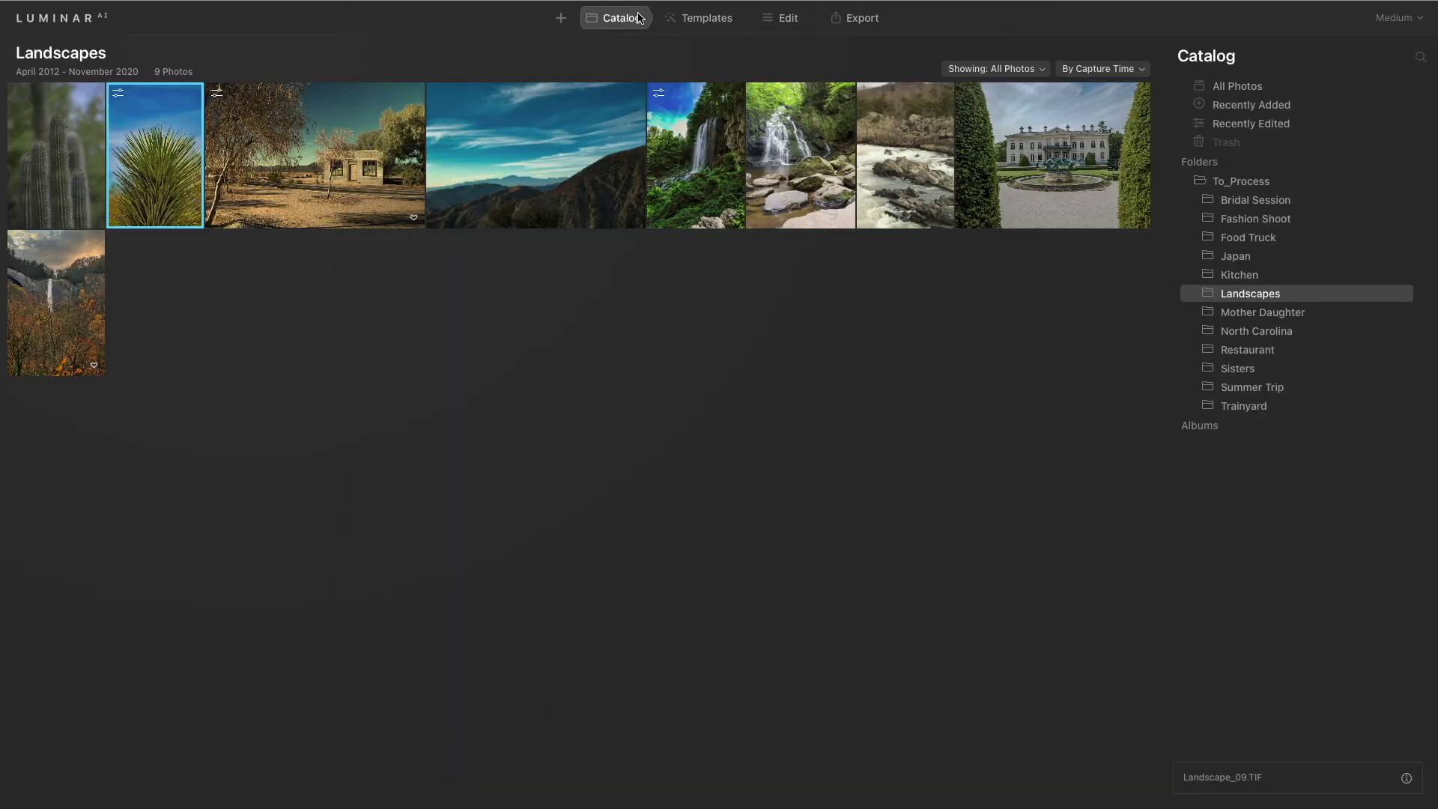
click(72, 139)
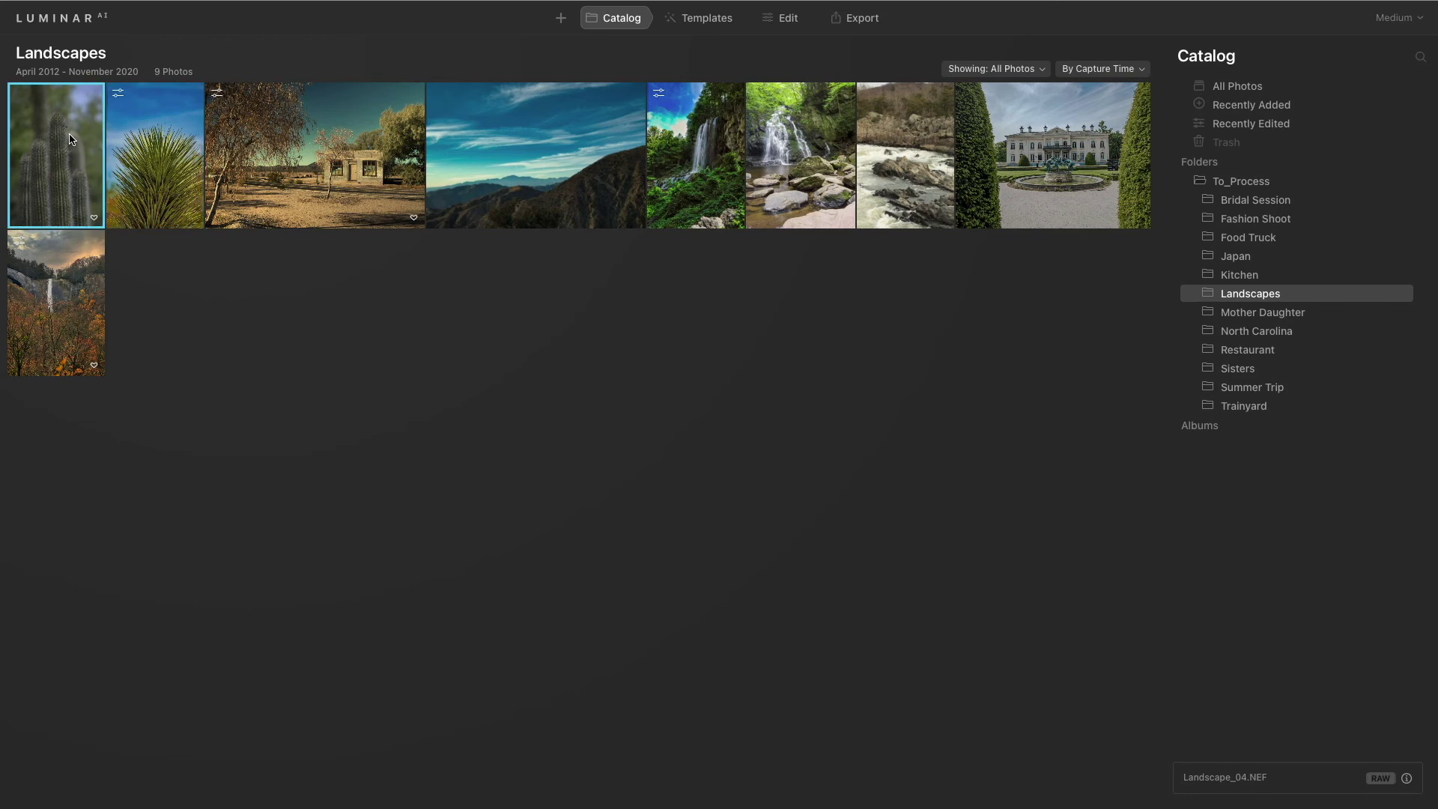
double_click(72, 139)
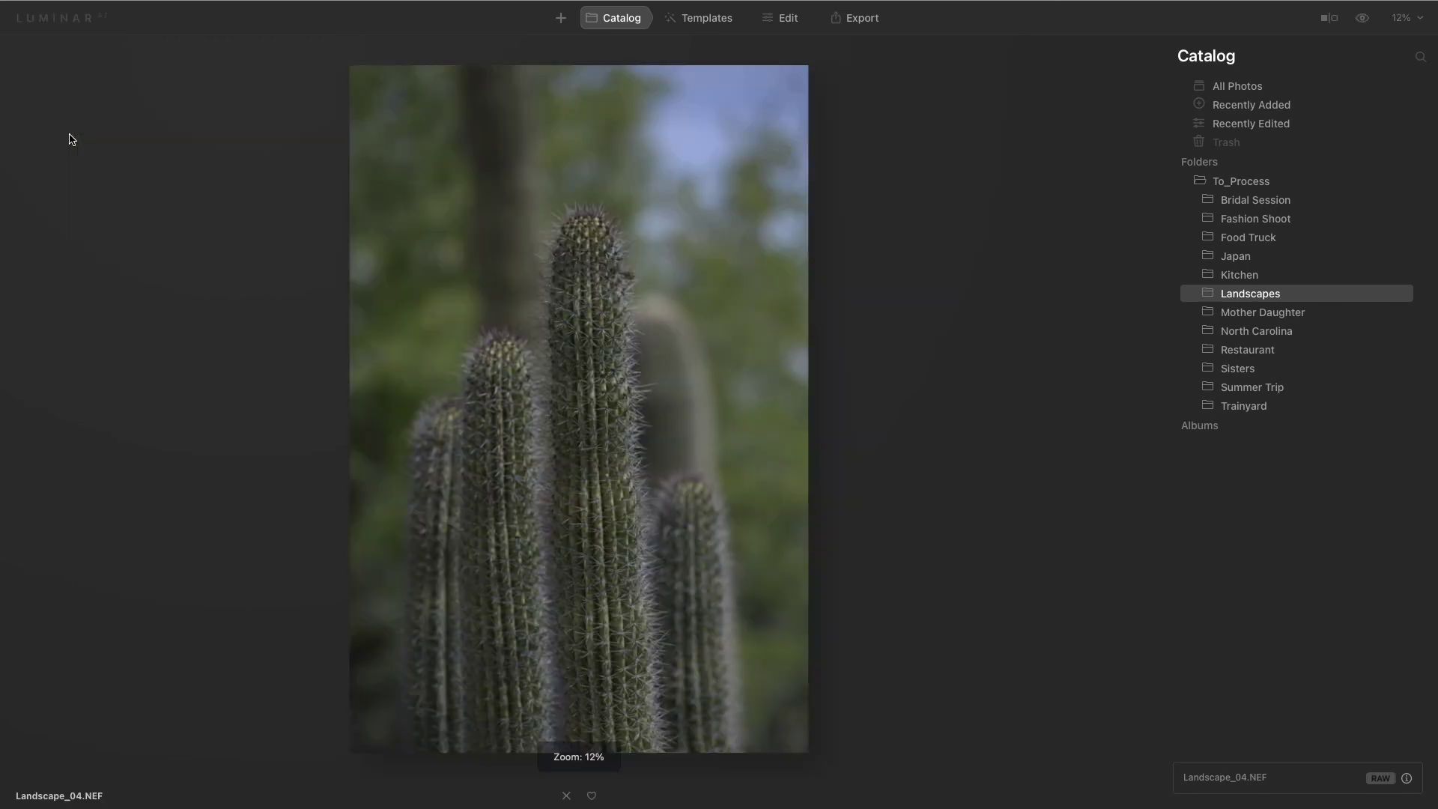
click(791, 24)
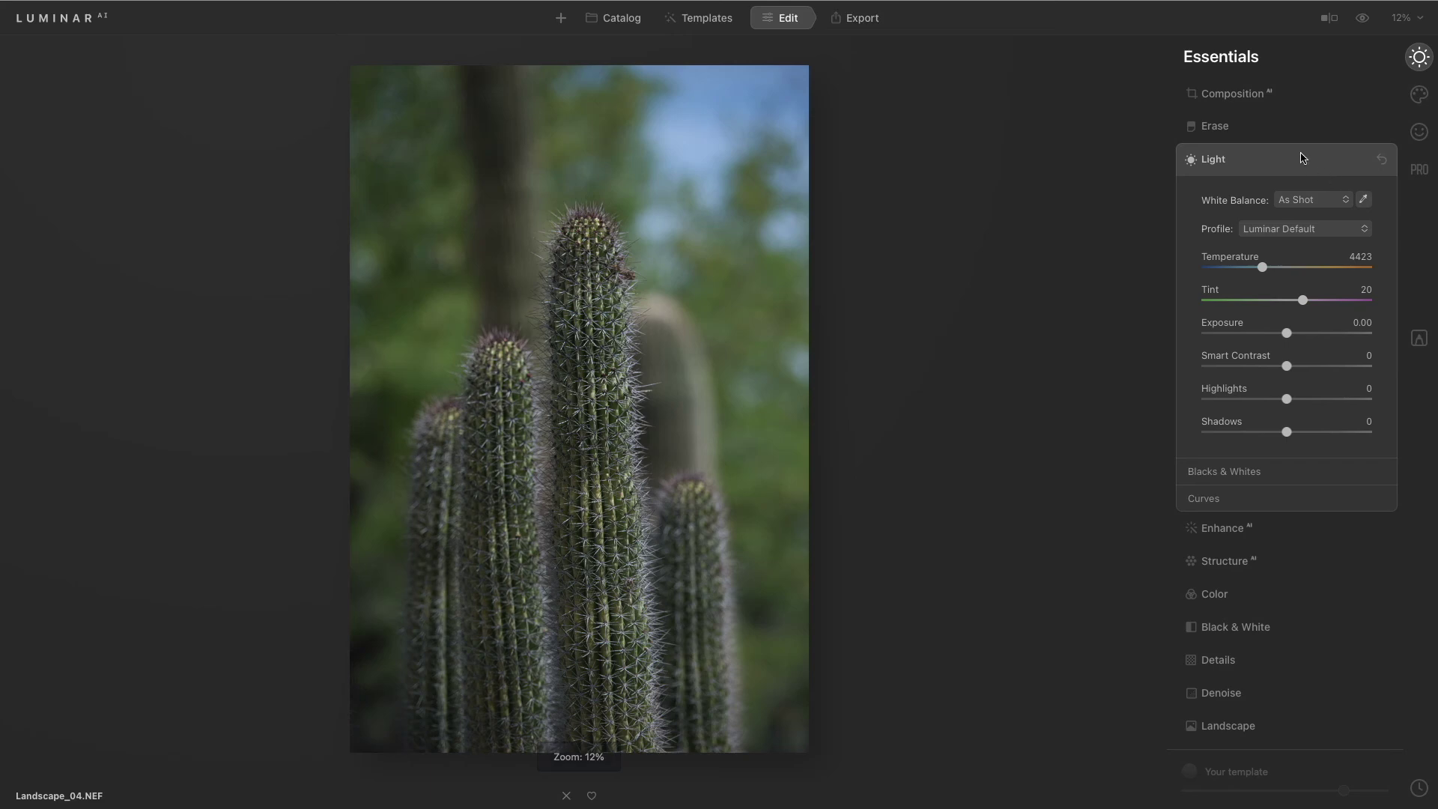
- Recompose the cactus photo with Composition AI and automatically align its horizon
click(1266, 124)
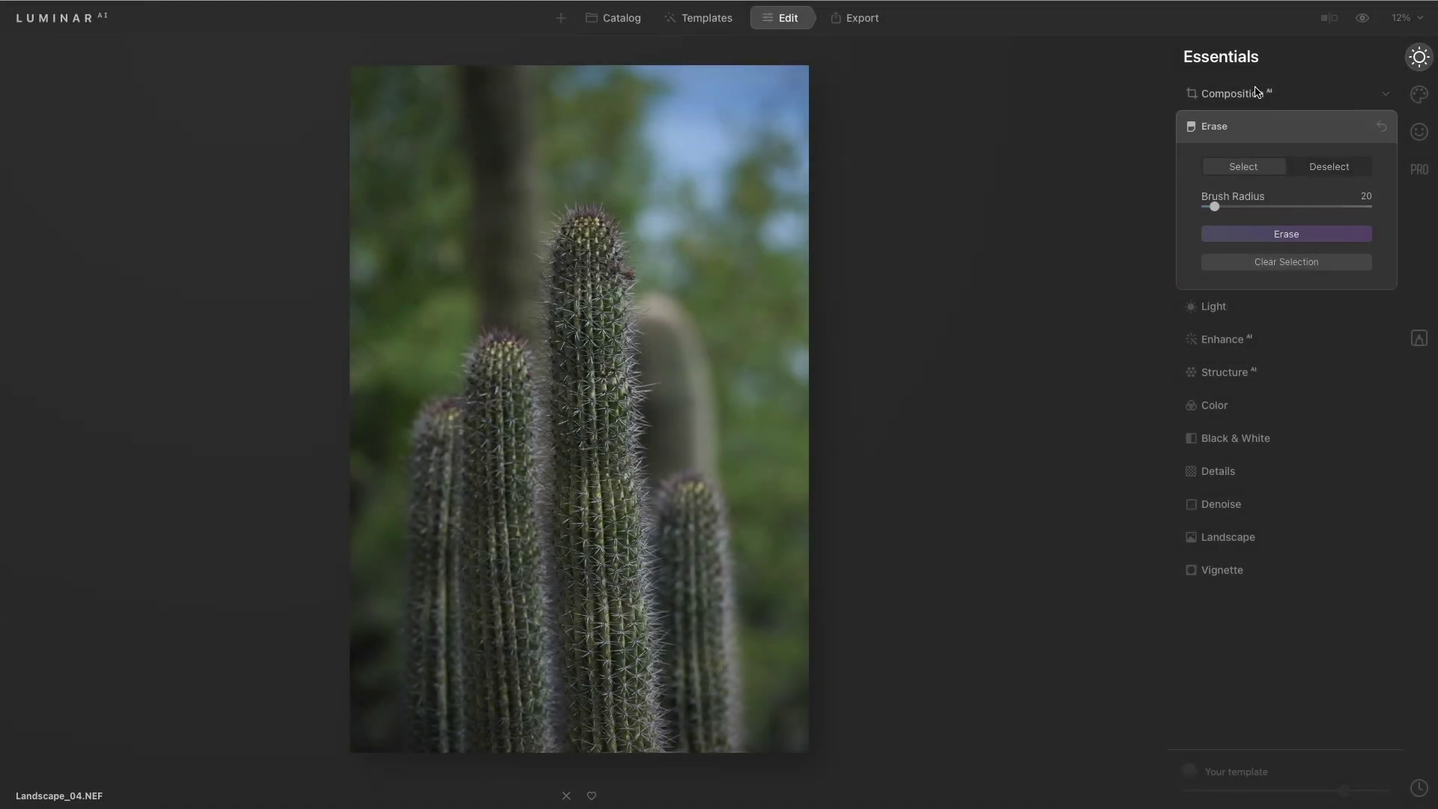
click(1256, 91)
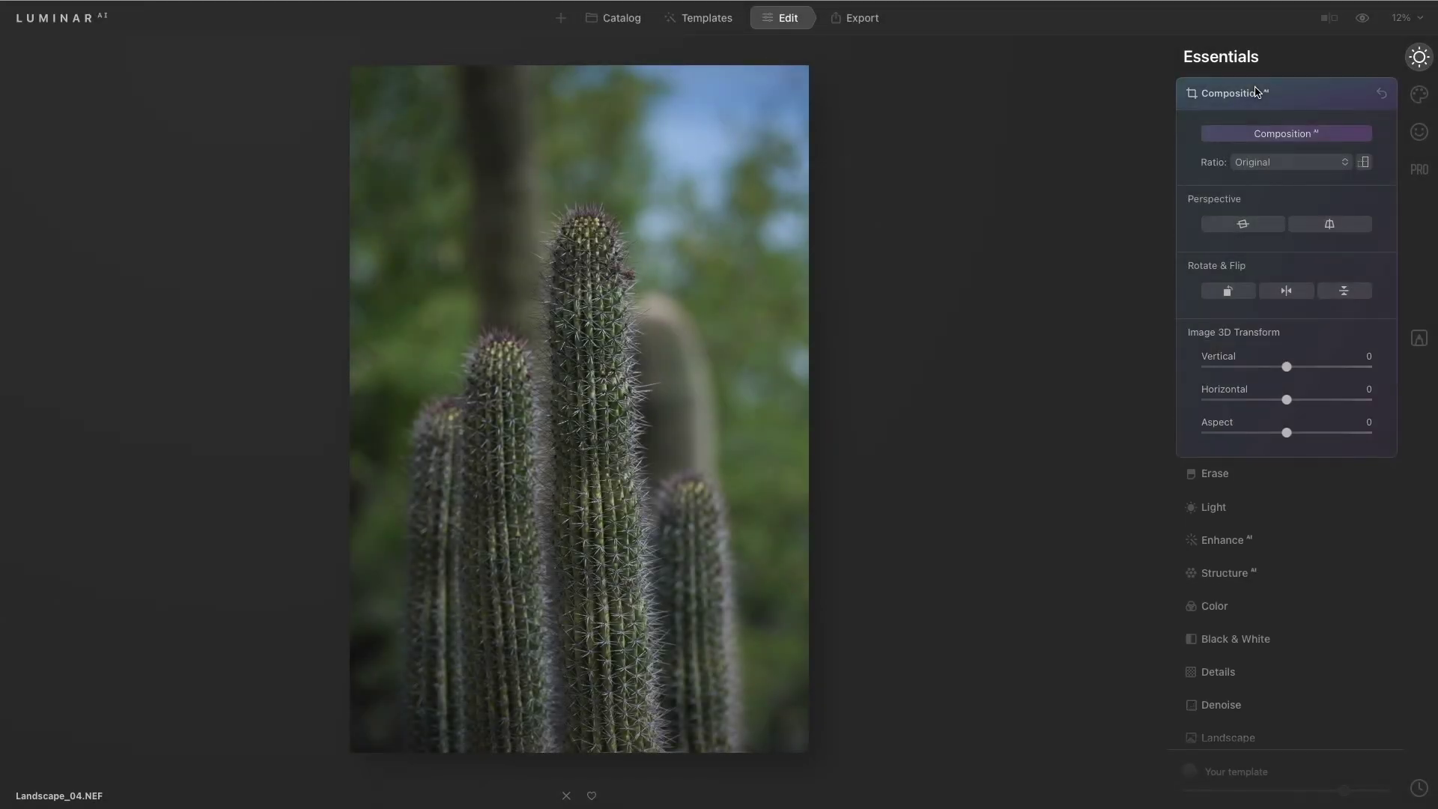
click(1266, 136)
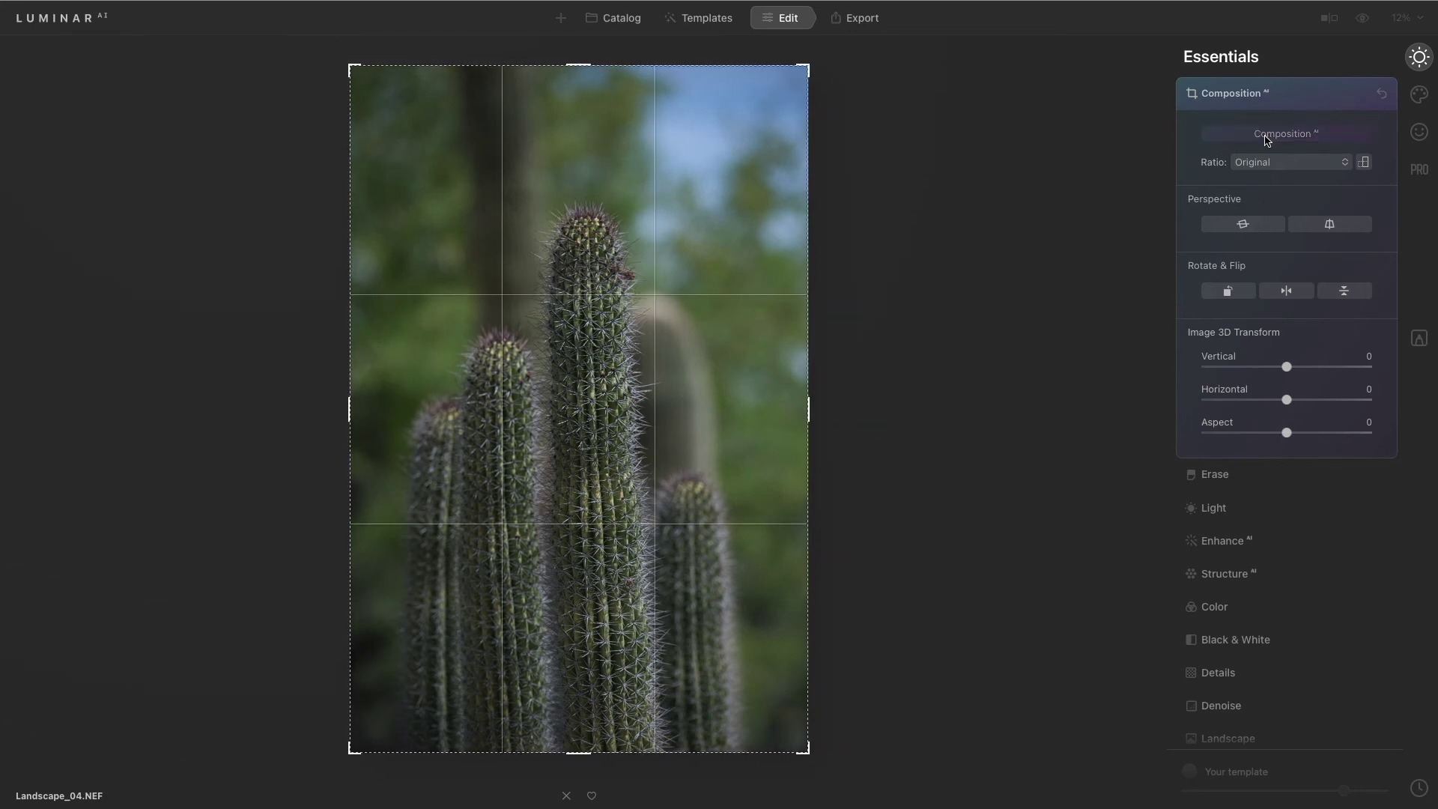
click(1243, 224)
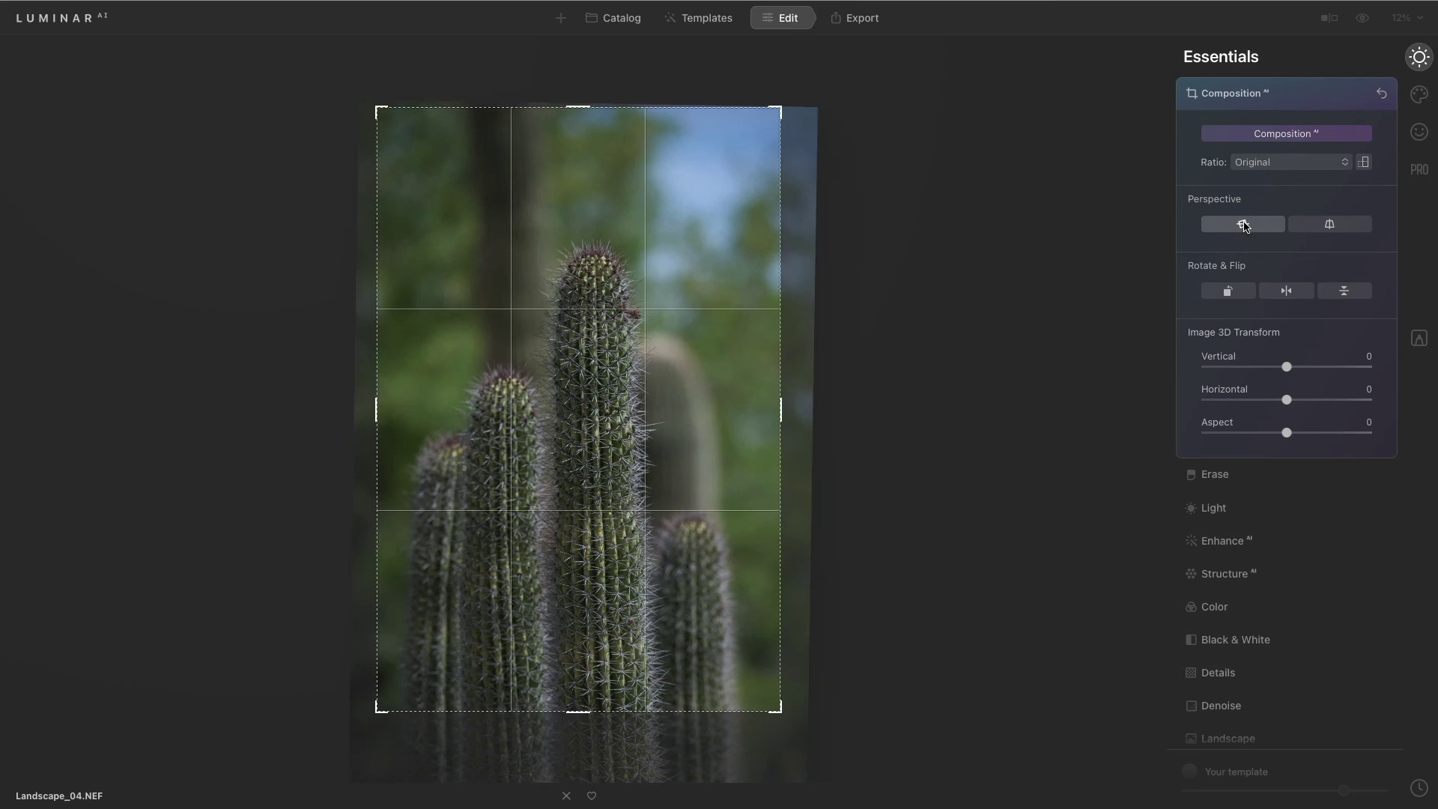
- Raise Accent AI on the cactus photo and set Structure AI to Amount 25 and Boost 21
click(1265, 541)
drag(1293, 245, 1314, 279)
click(1232, 316)
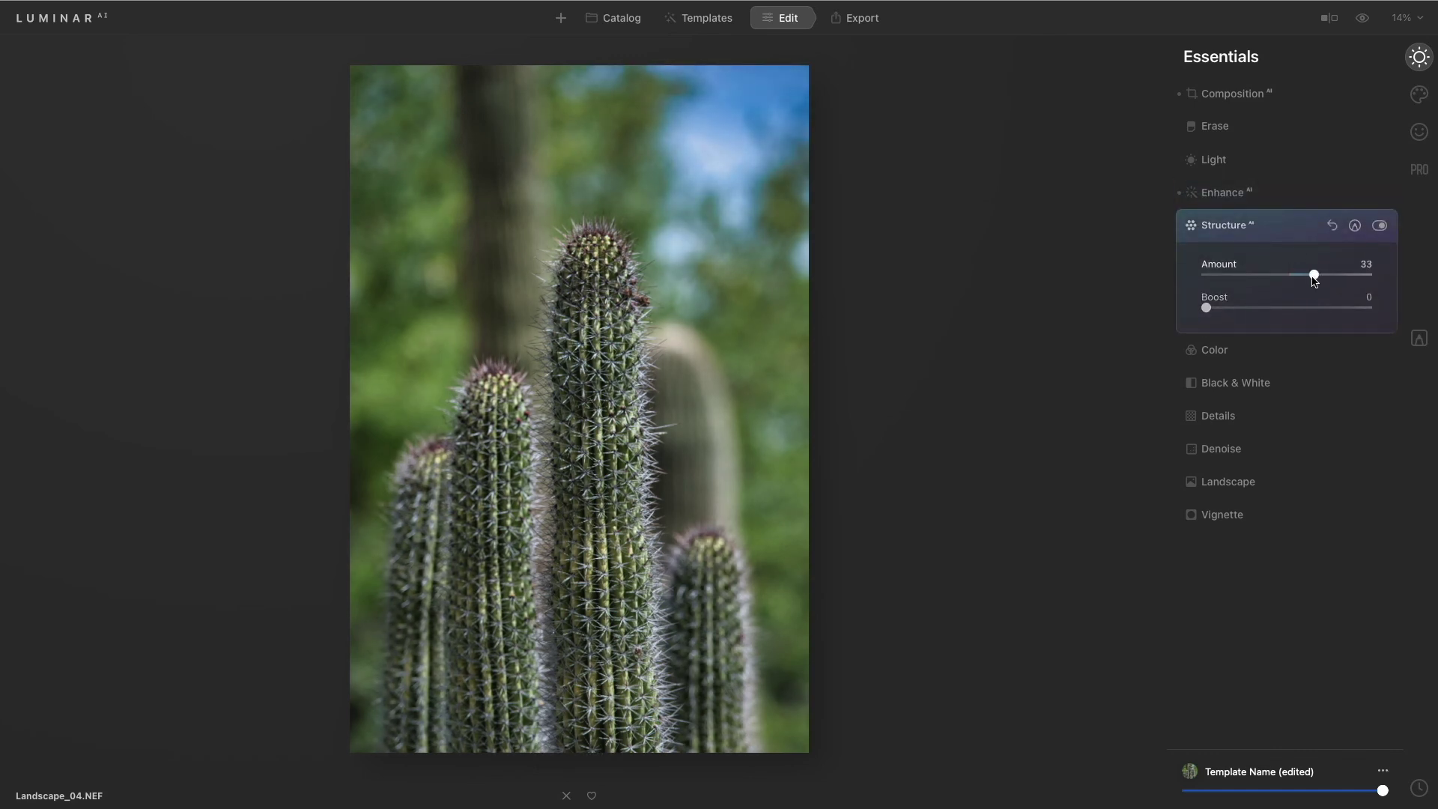
drag(1207, 307, 1242, 308)
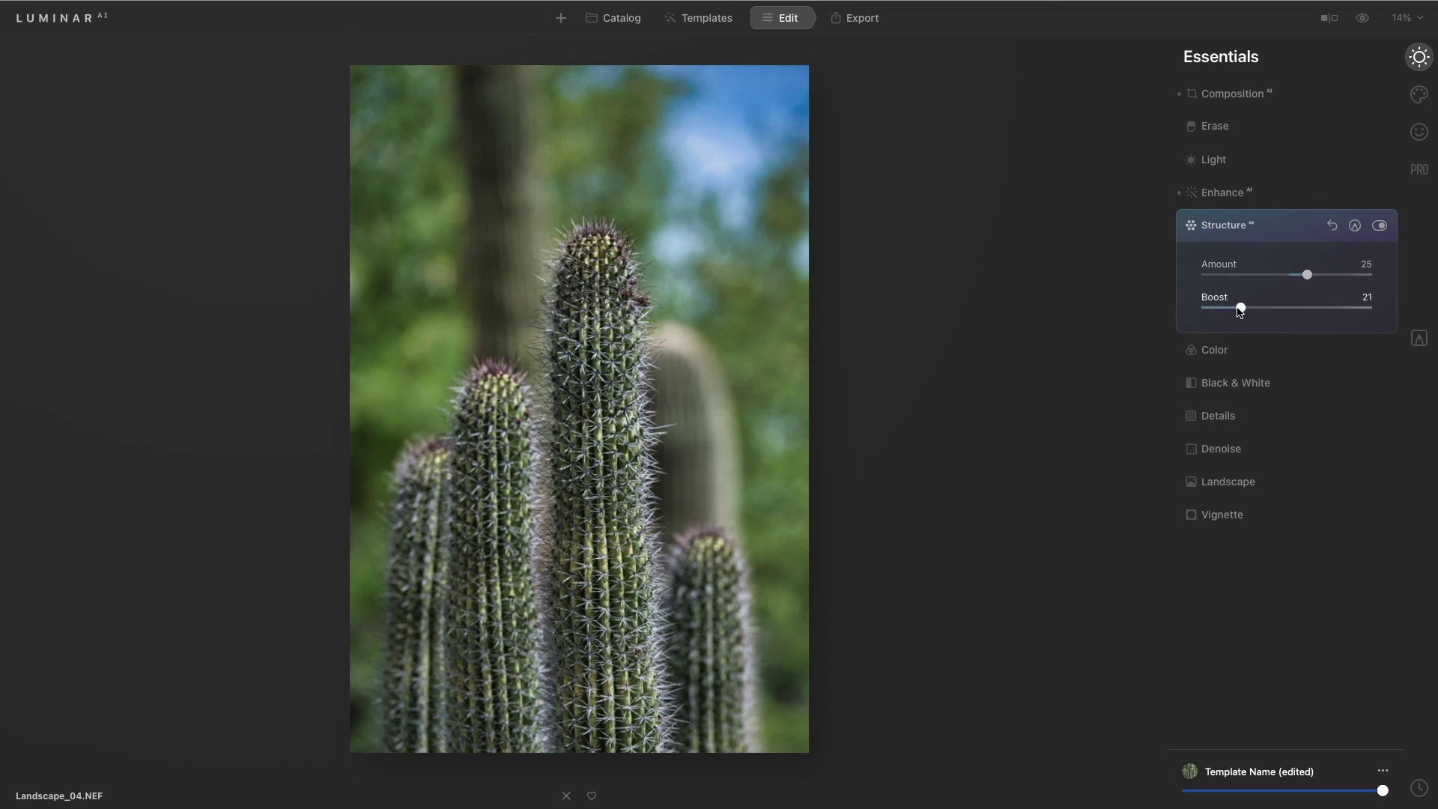
- Set Medium Details to 65, Large Details to -36 and Sharpen to 9, and compare the cactus photo with its original
click(1234, 417)
scroll(656, 480, up, 5)
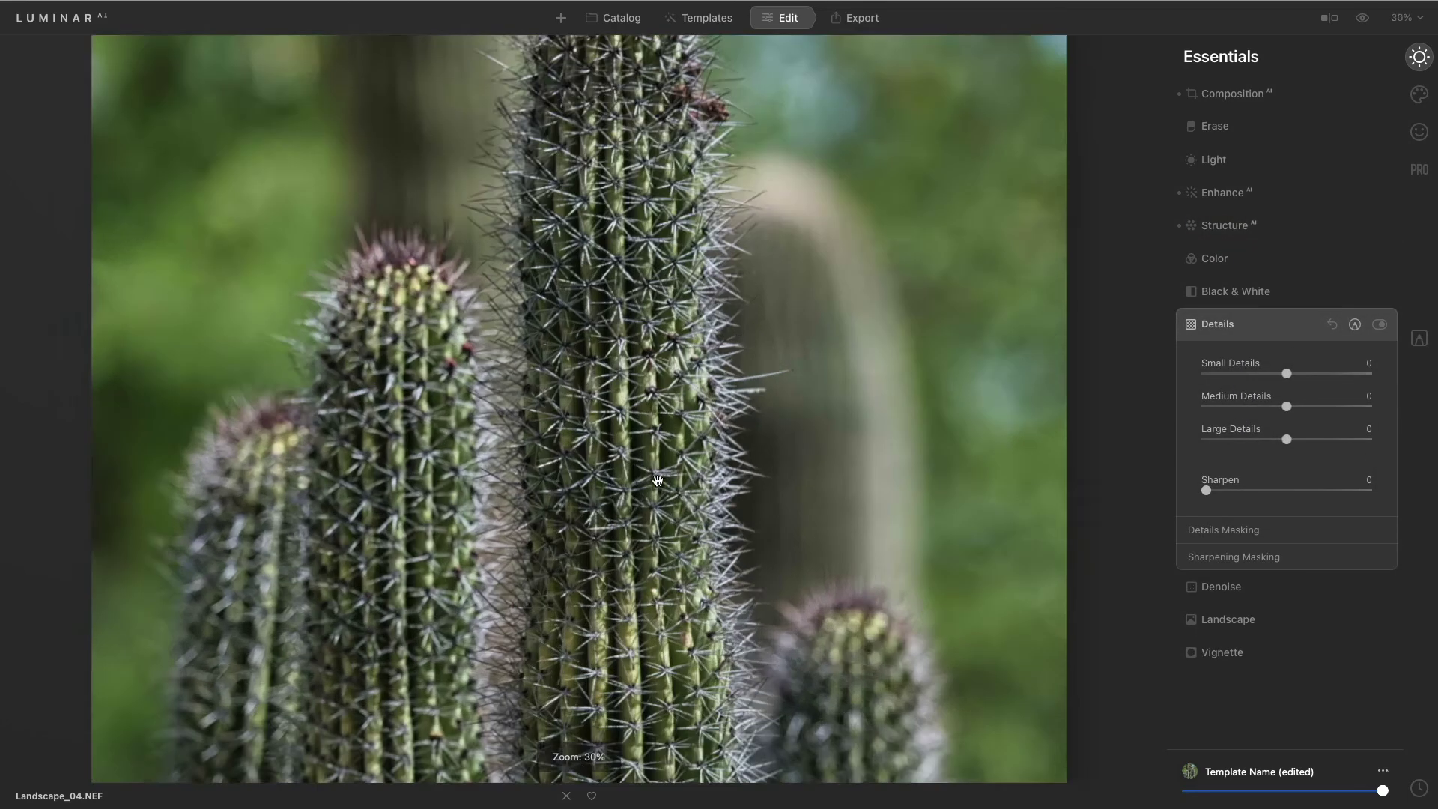
drag(1302, 409, 1343, 399)
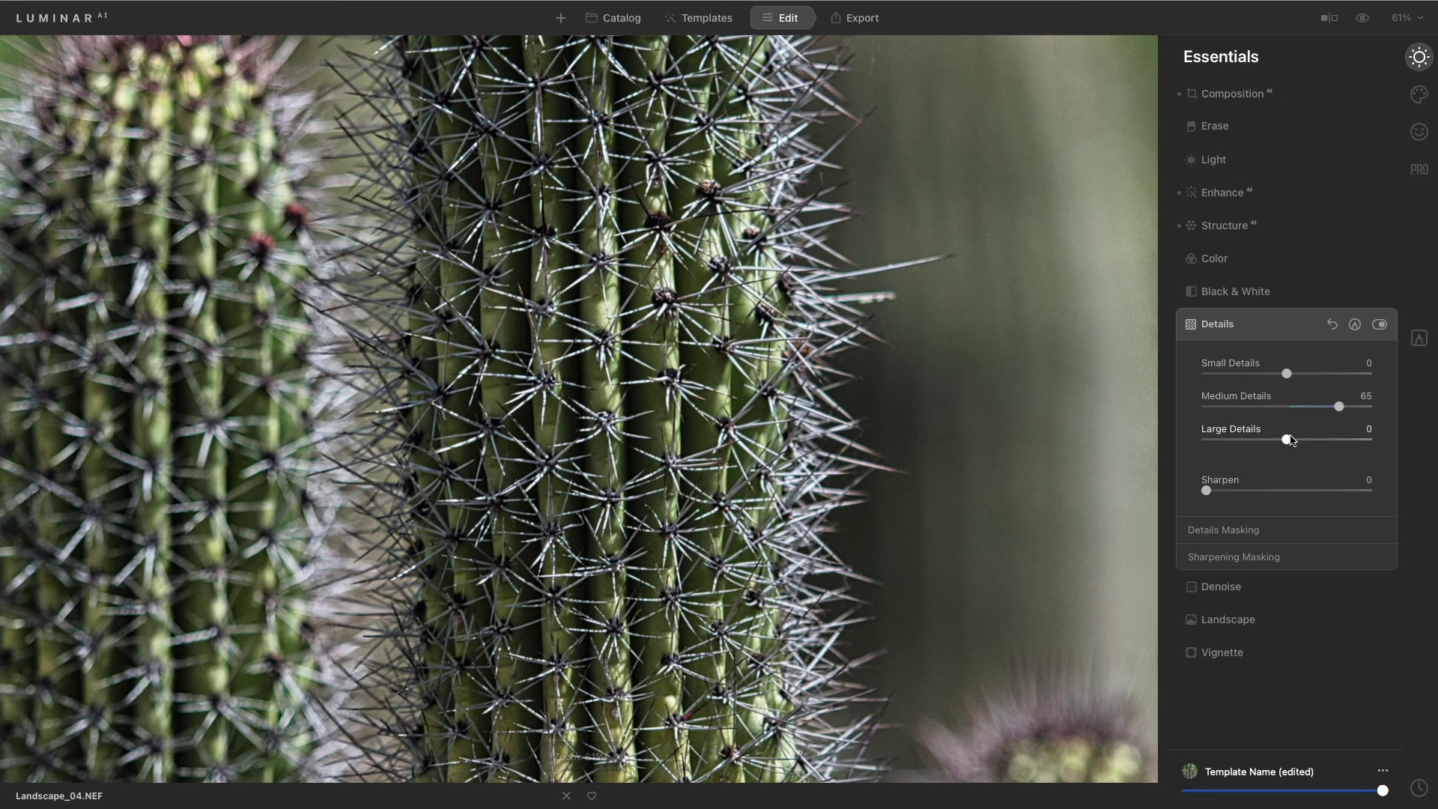
drag(1286, 440, 1257, 442)
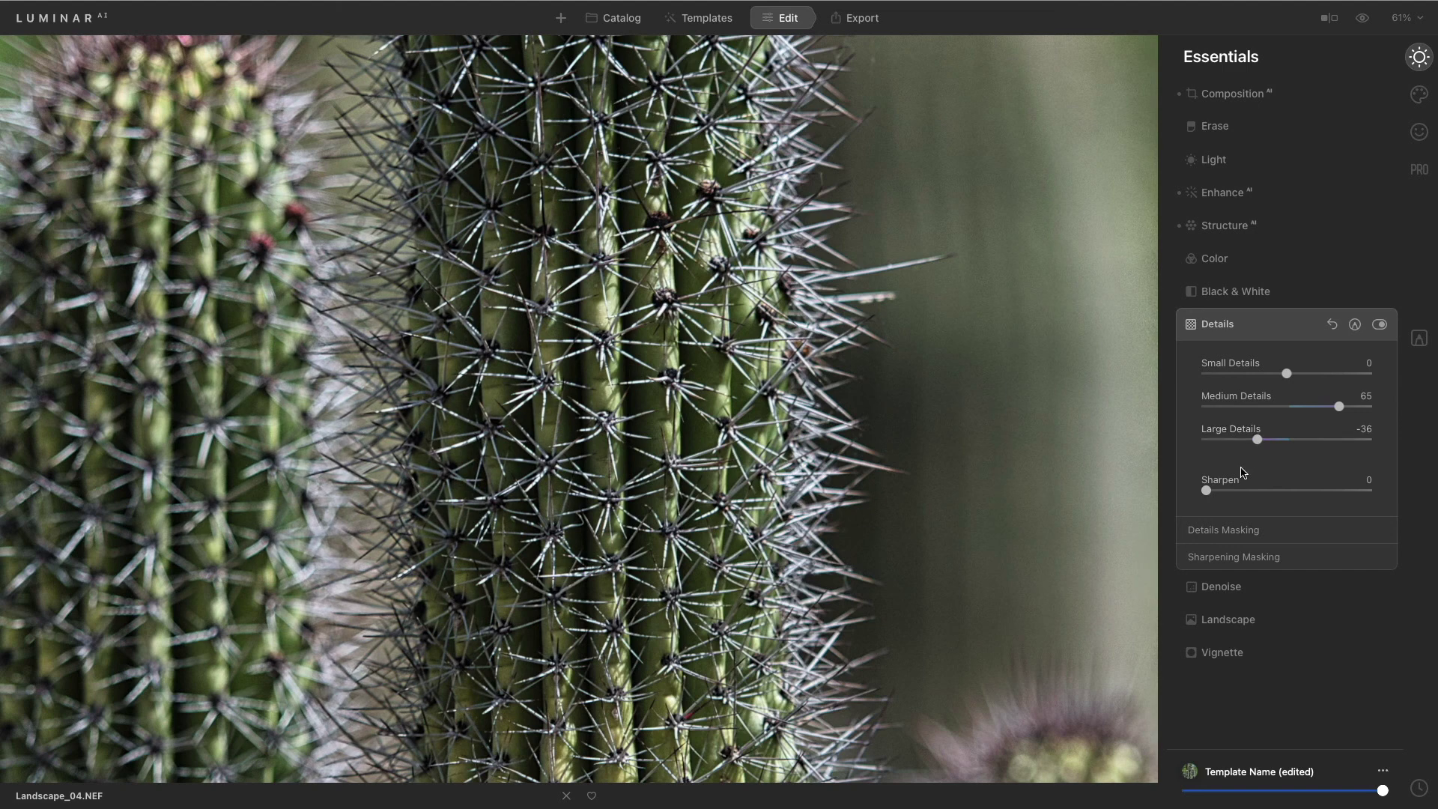
click(1239, 491)
drag(1238, 492, 1219, 493)
scroll(840, 416, down, 5)
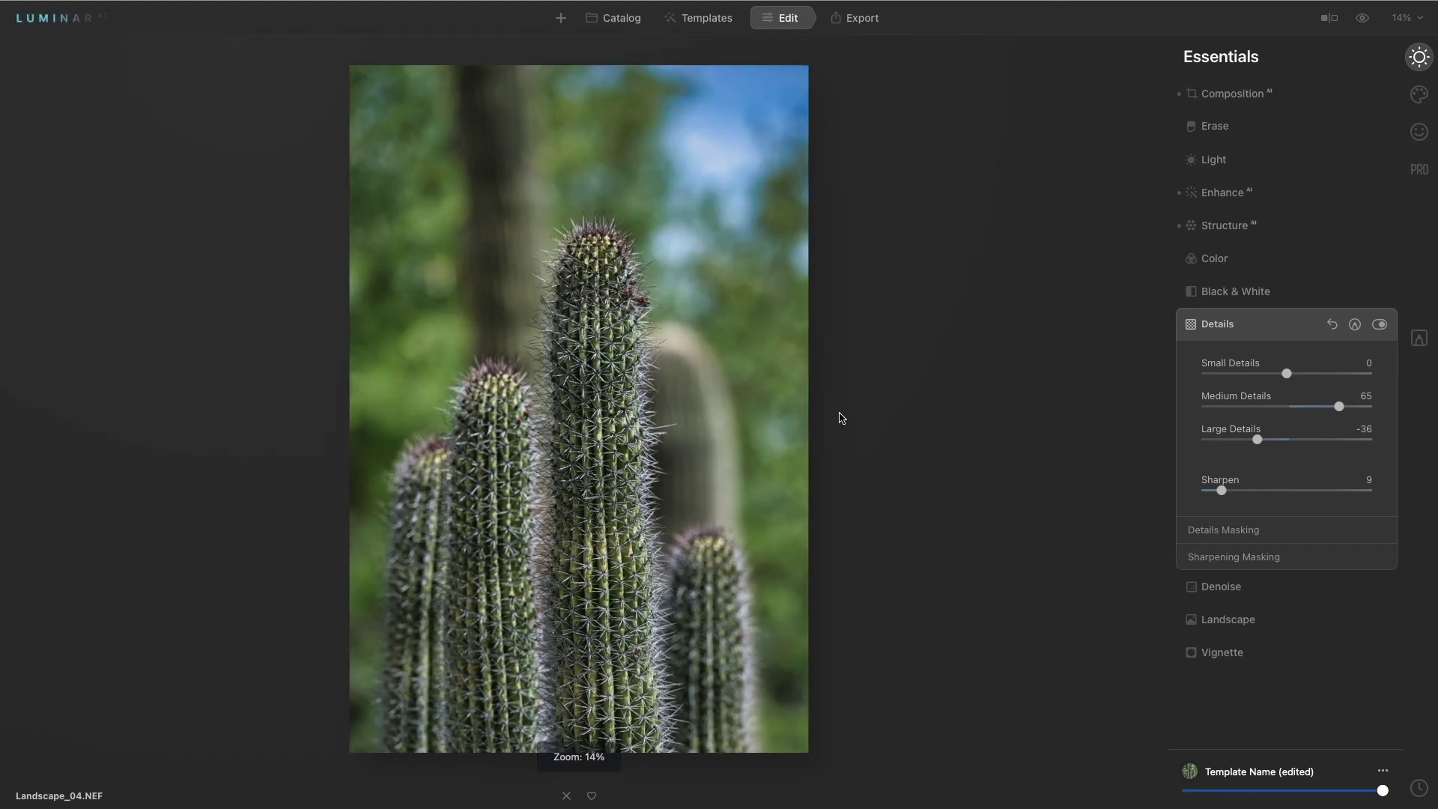
click(1361, 21)
click(1360, 21)
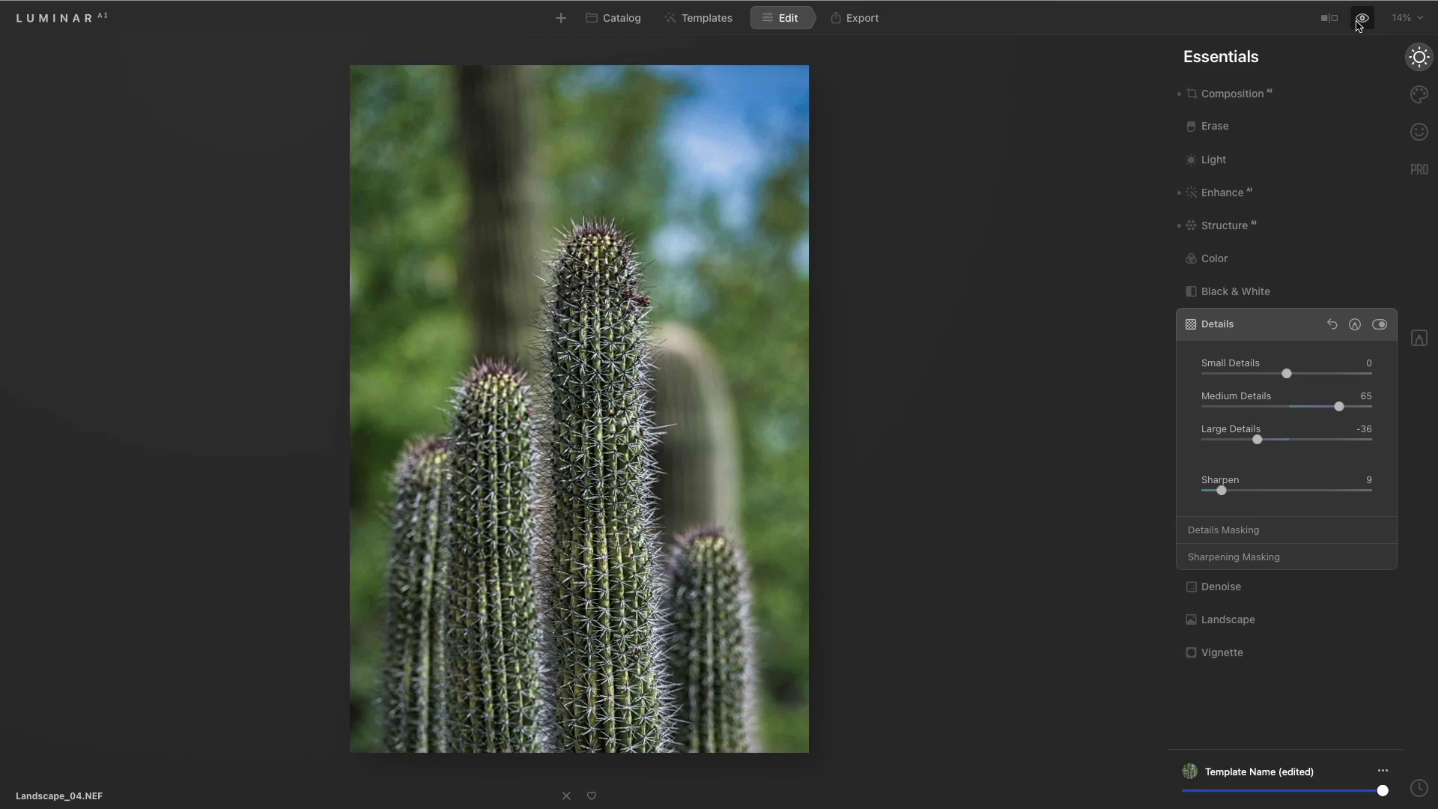